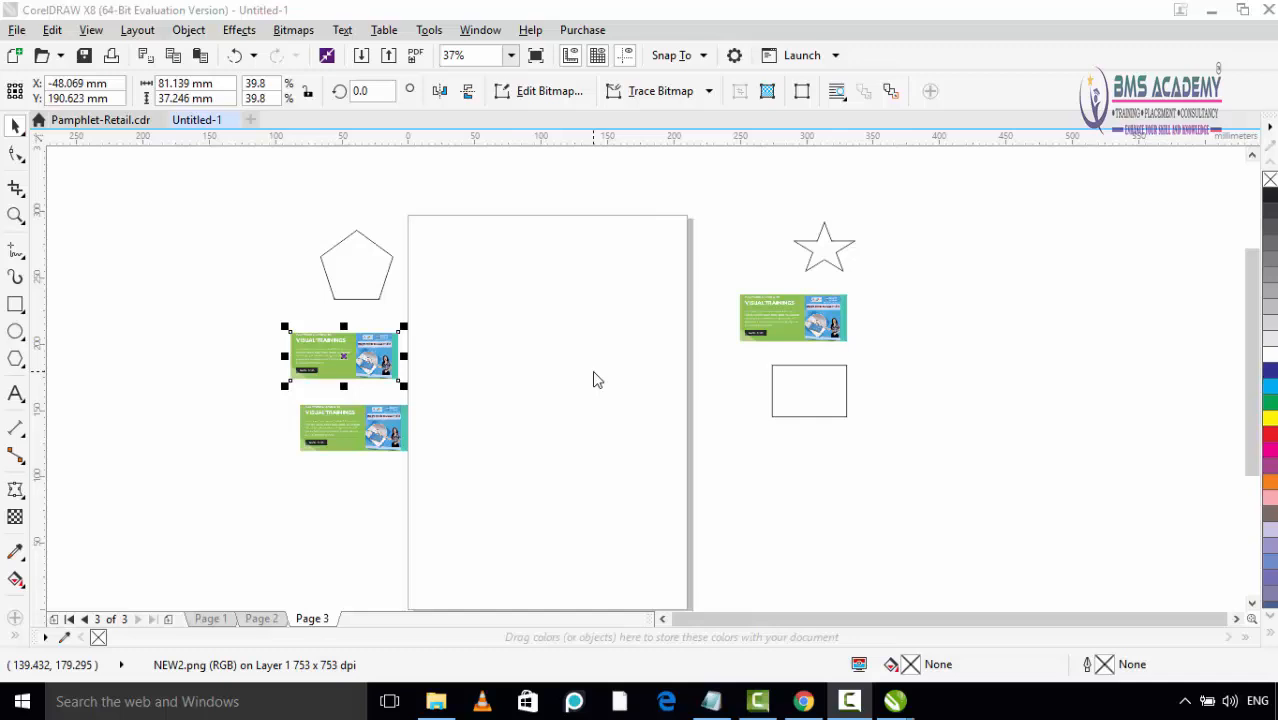
{"action": "left_click", "coordinate": [358, 270]}
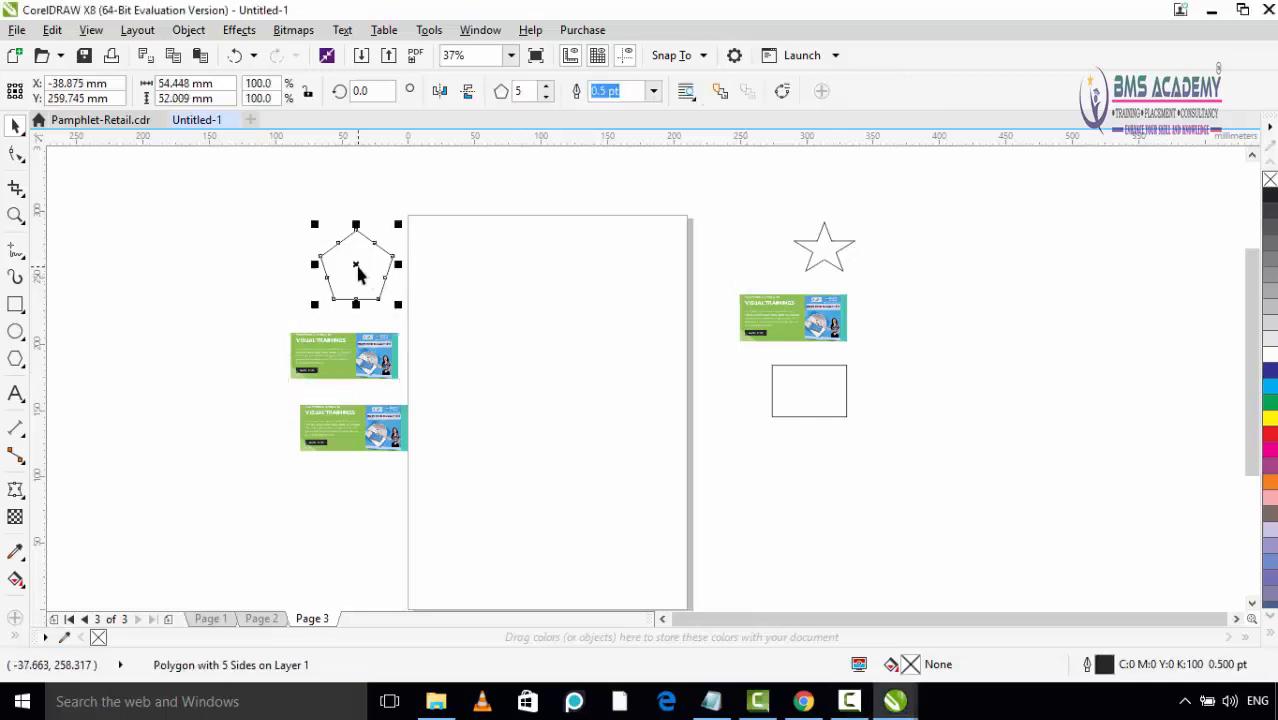
{"action": "left_click", "coordinate": [834, 256]}
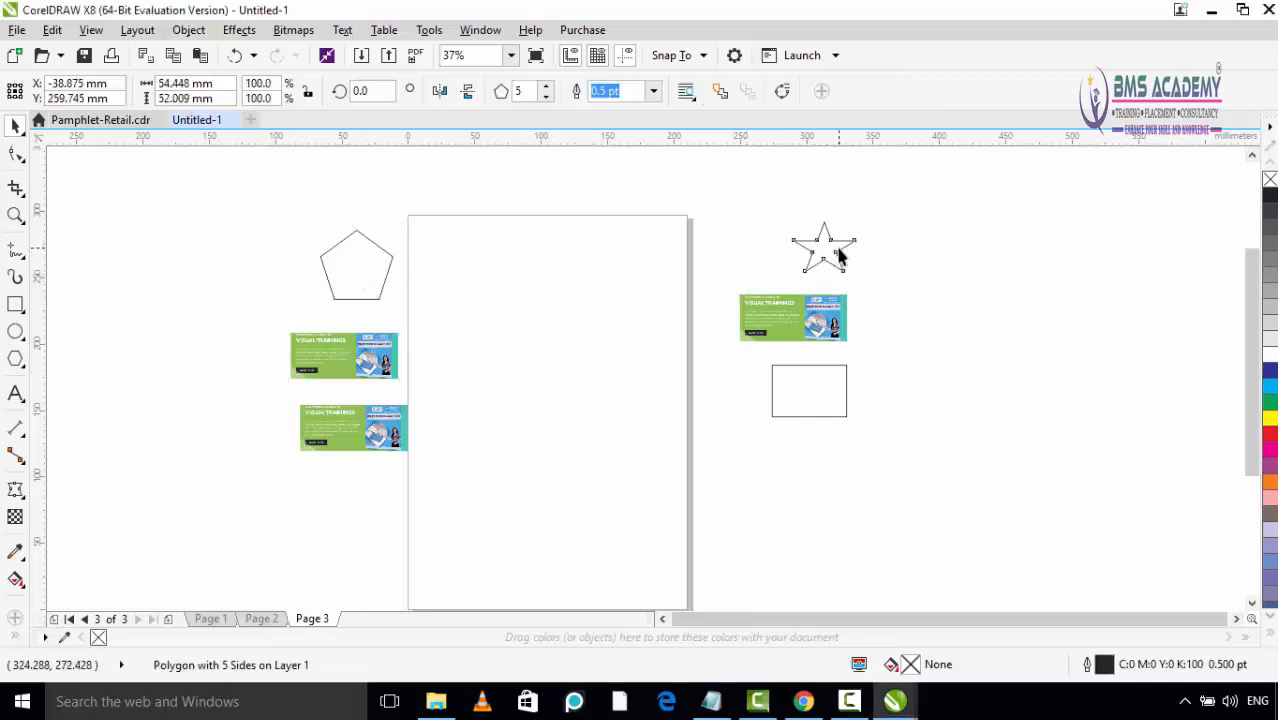
{"action": "left_click", "coordinate": [828, 403]}
{"action": "left_click", "coordinate": [979, 408]}
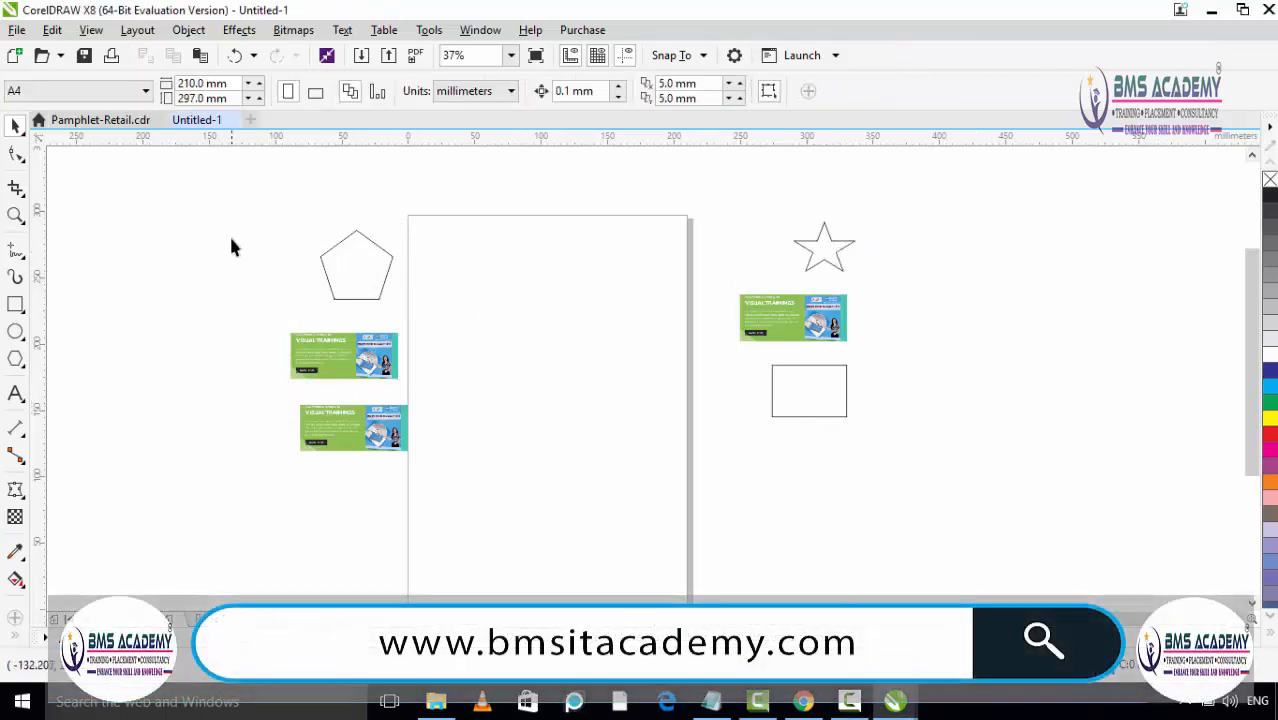
Step: Move the pentagon from beside the page onto the upper middle of the page
{"action": "scroll", "coordinate": [337, 281], "scroll_direction": "up", "scroll_amount": 2}
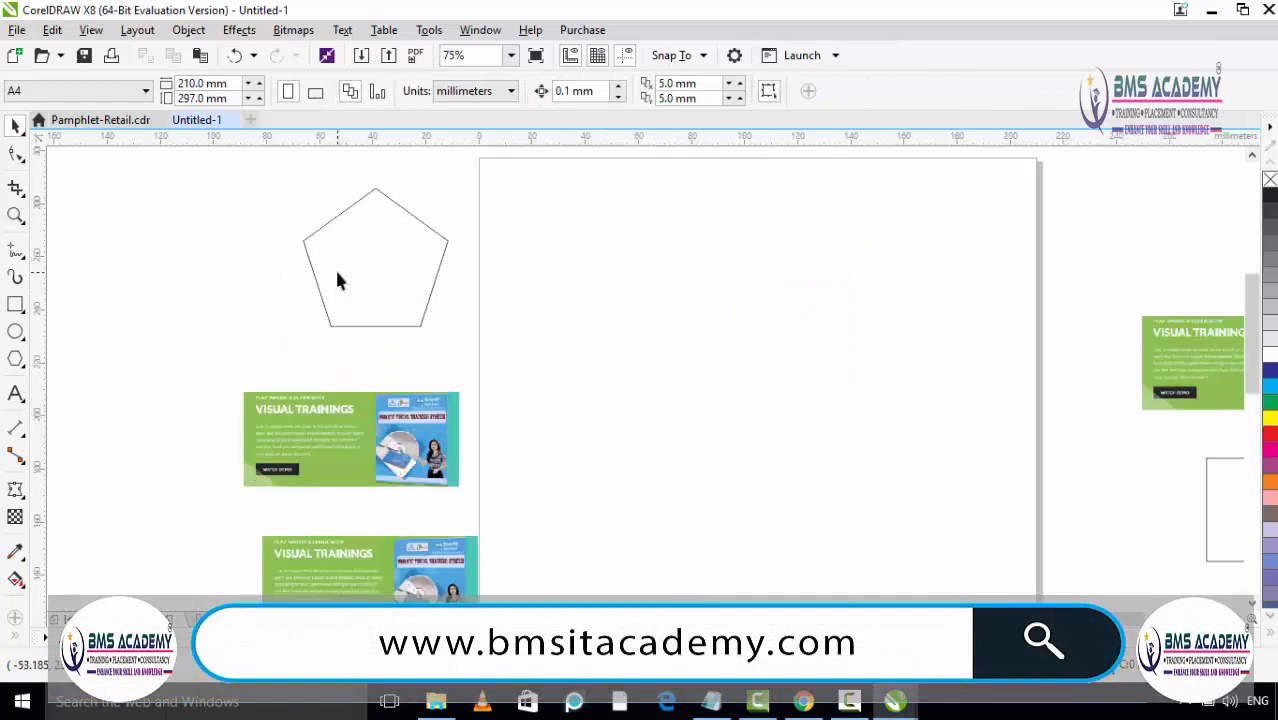
{"action": "left_click_drag", "start_coordinate": [357, 276], "coordinate": [740, 318]}
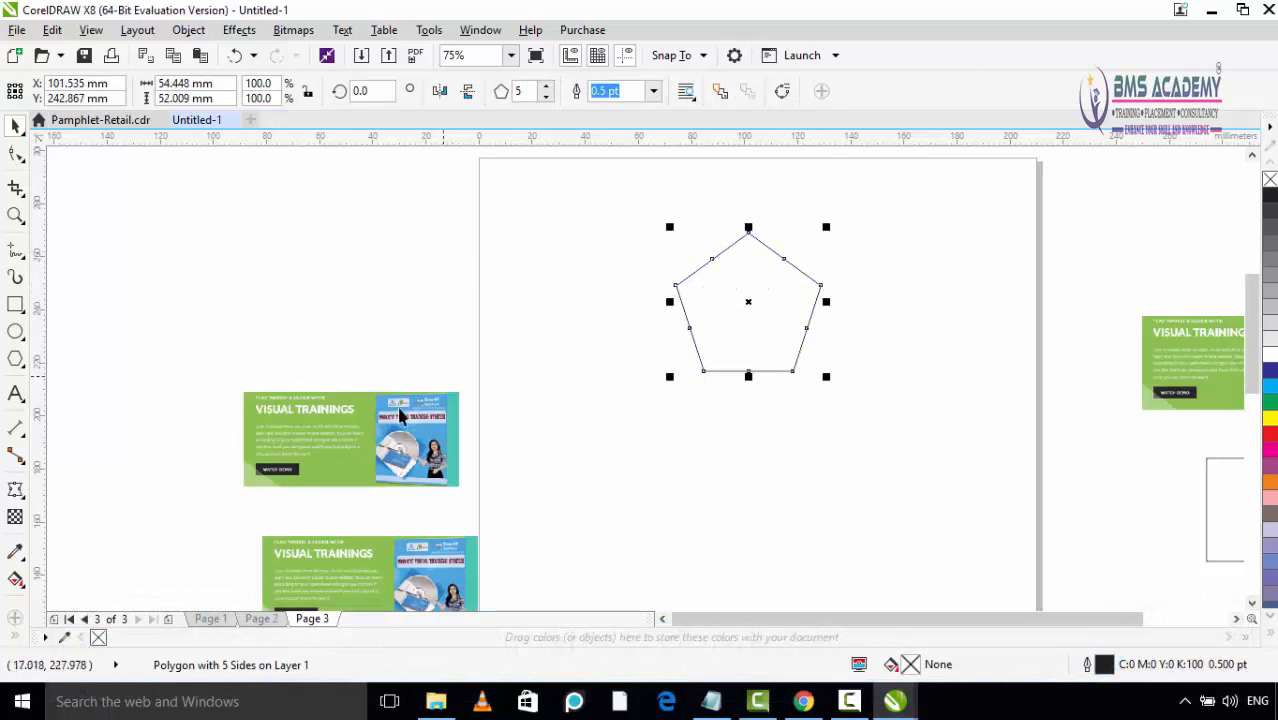
{"action": "left_click", "coordinate": [357, 257]}
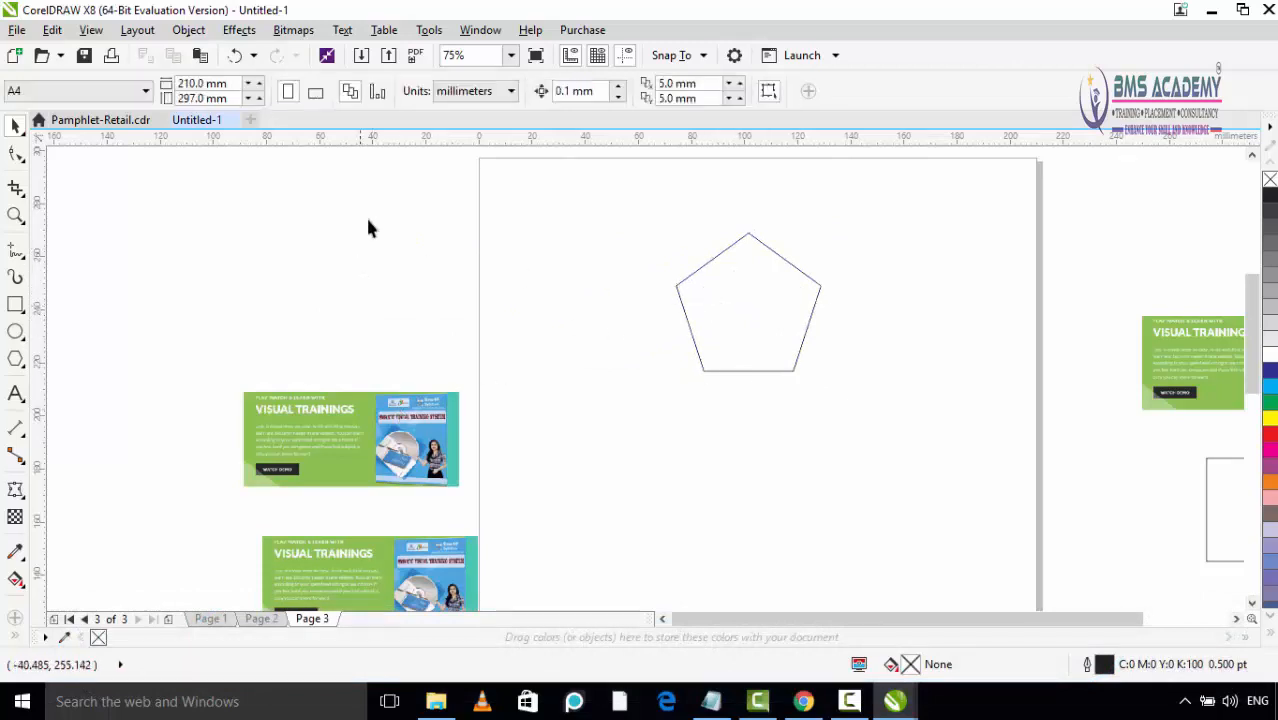
Step: PowerClip the upper VISUAL TRAININGS banner beside the page inside the pentagon, and shift the filled pentagon slightly higher on the page
{"action": "left_click", "coordinate": [390, 428]}
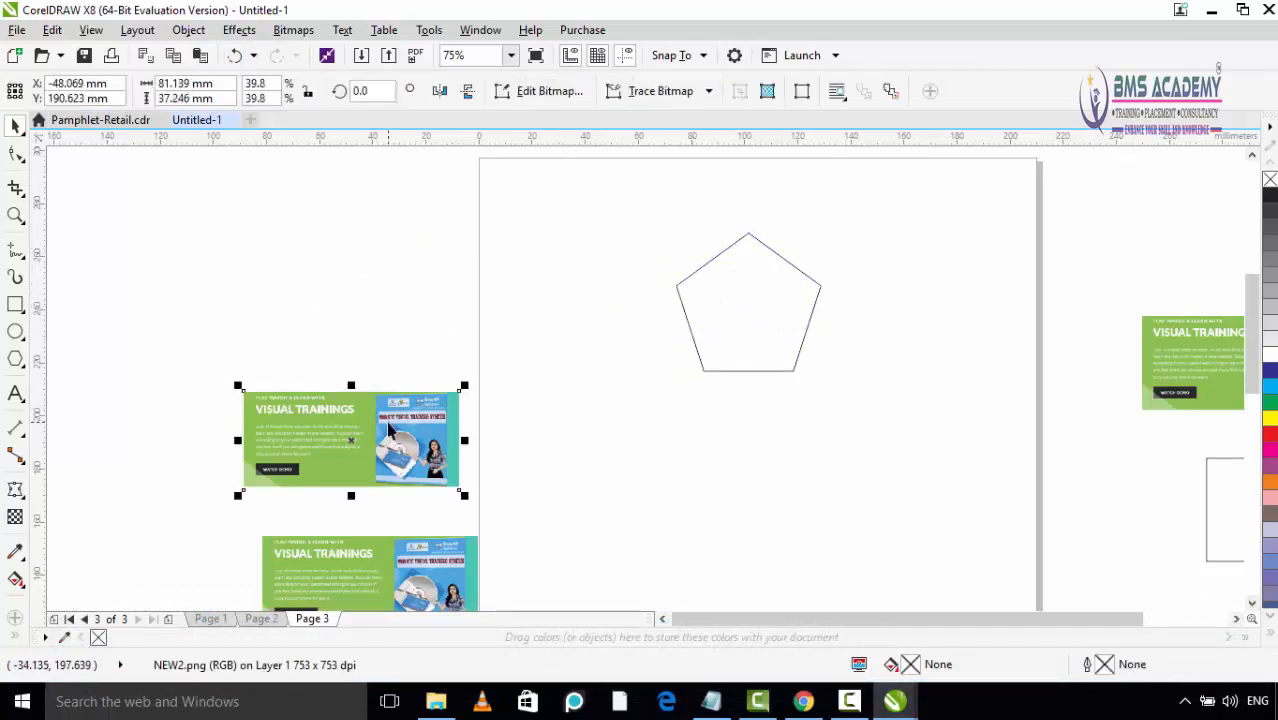
{"action": "left_click", "coordinate": [188, 29]}
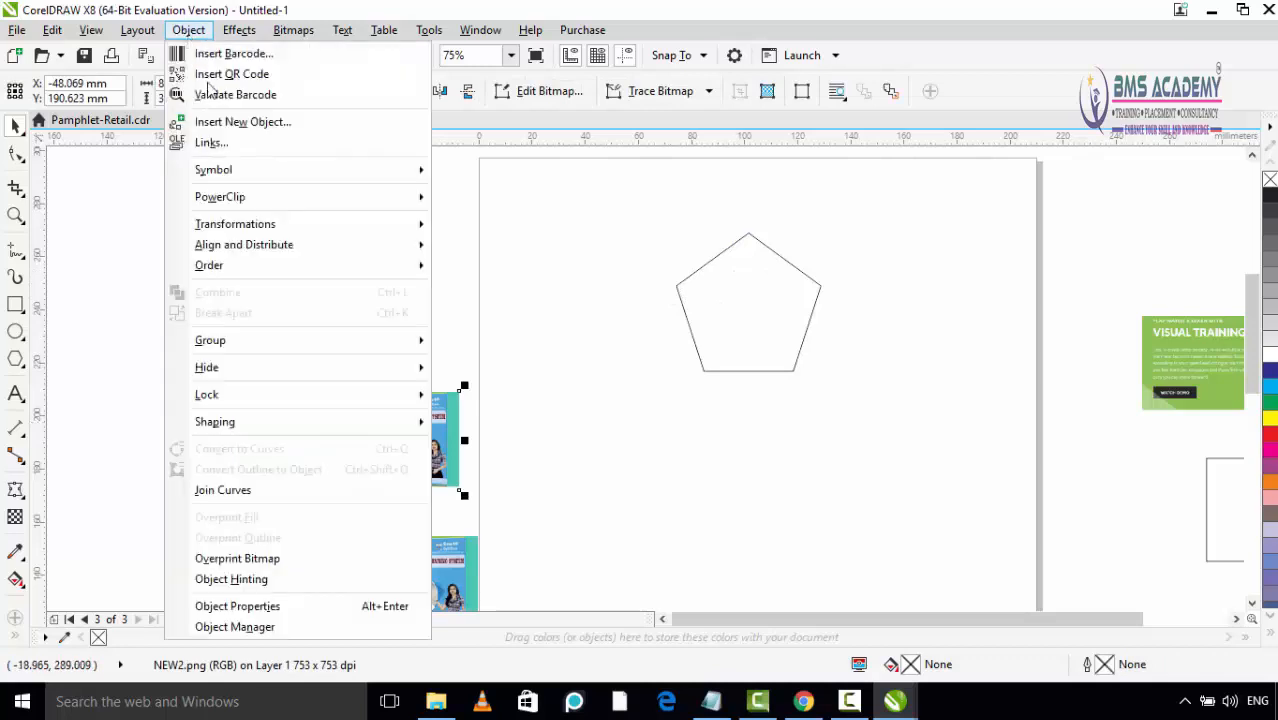
{"action": "mouse_move", "coordinate": [232, 198]}
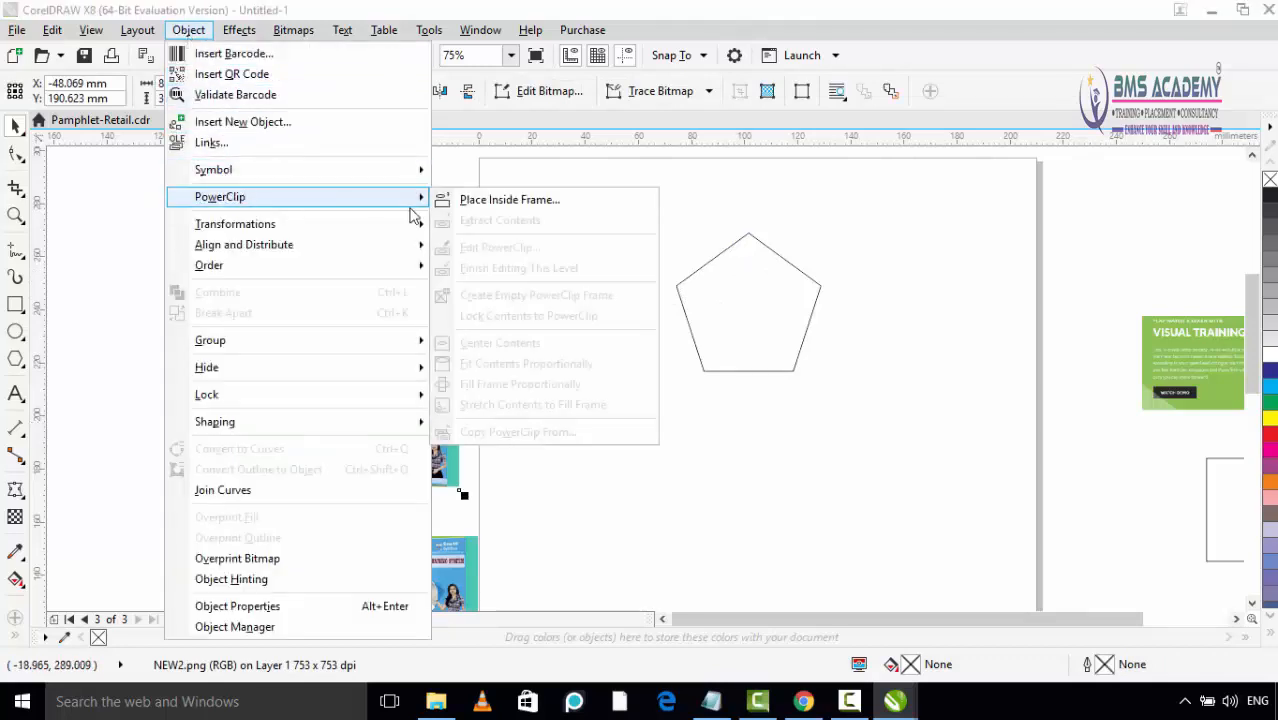
{"action": "left_click", "coordinate": [481, 203]}
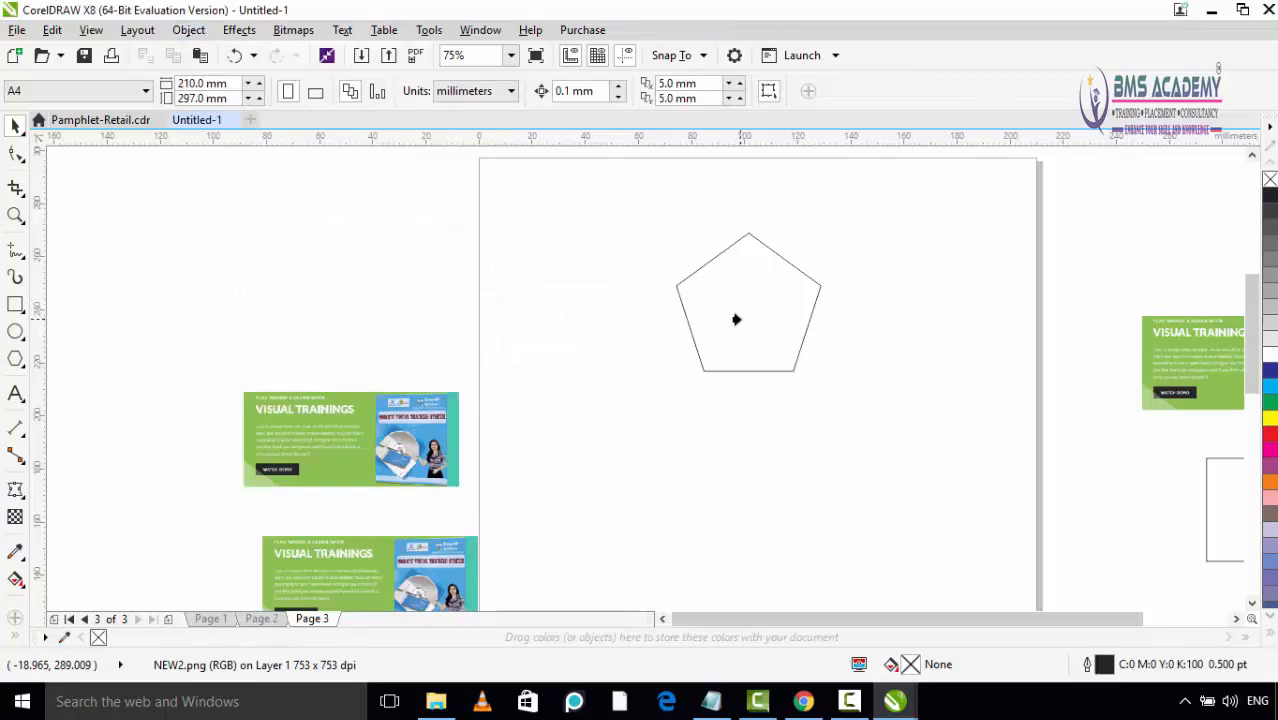
{"action": "left_click", "coordinate": [734, 319]}
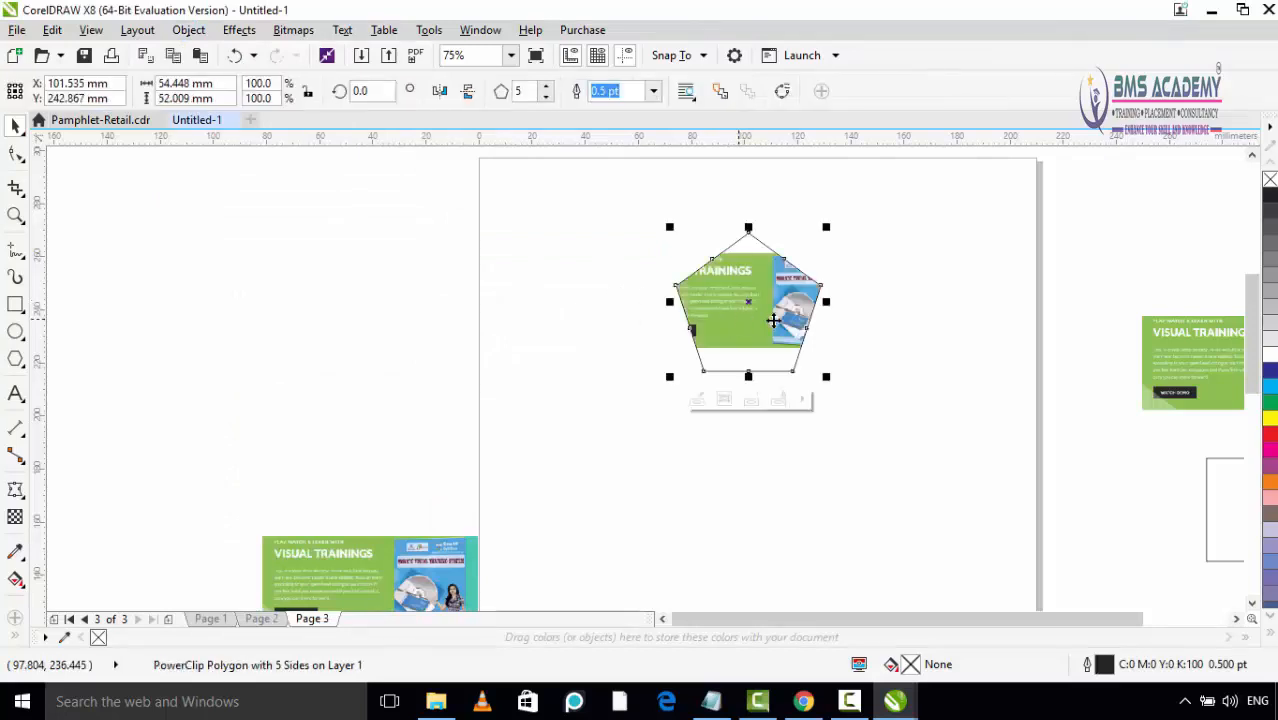
{"action": "left_click_drag", "start_coordinate": [765, 291], "coordinate": [588, 272]}
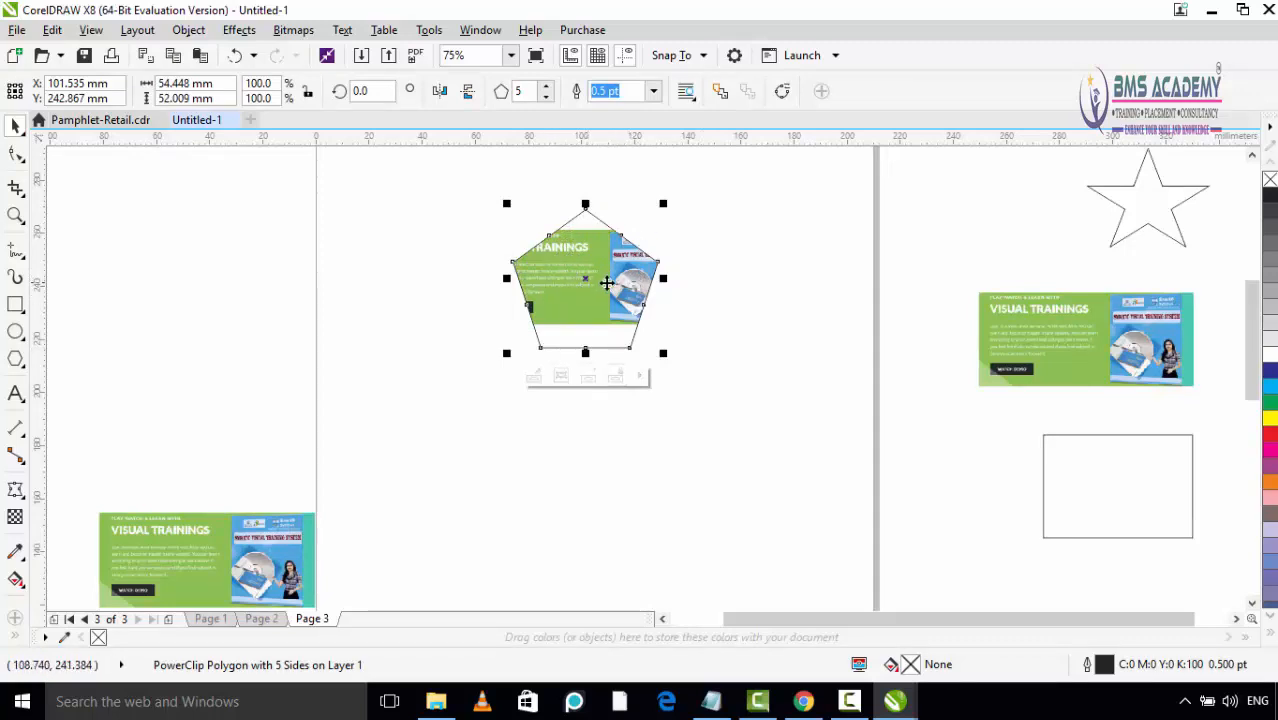
{"action": "left_click_drag", "start_coordinate": [607, 284], "coordinate": [600, 256]}
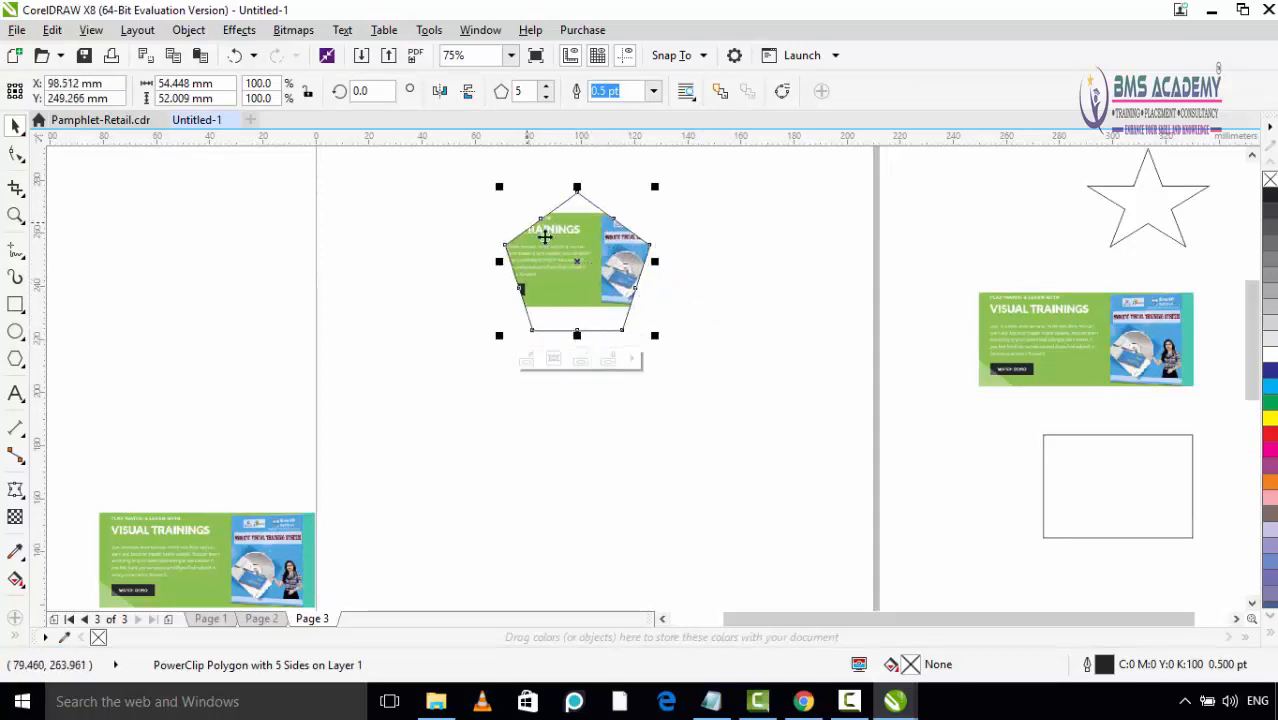
Step: Edit the pentagon's PowerClip contents, scaling the banner to about 93 × 43 mm with its text area over the pentagon, and finish editing
{"action": "left_click", "coordinate": [585, 272], "text": "ctrl"}
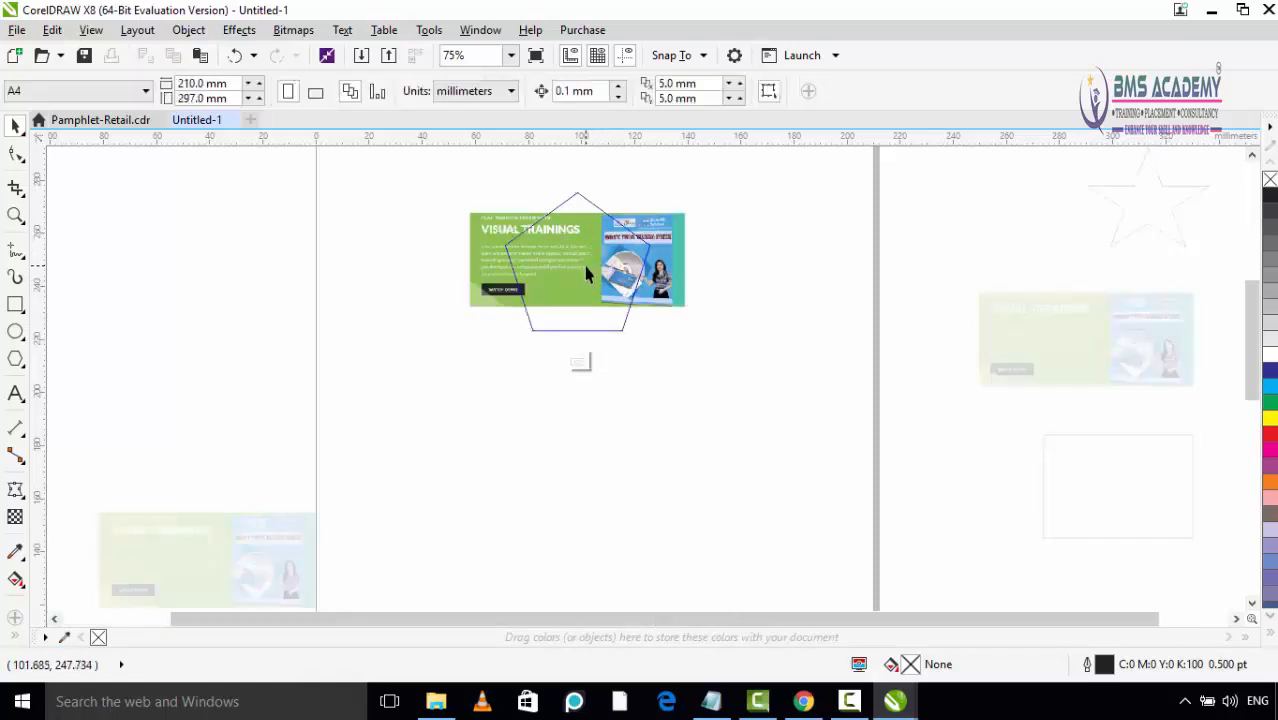
{"action": "left_click", "coordinate": [617, 259]}
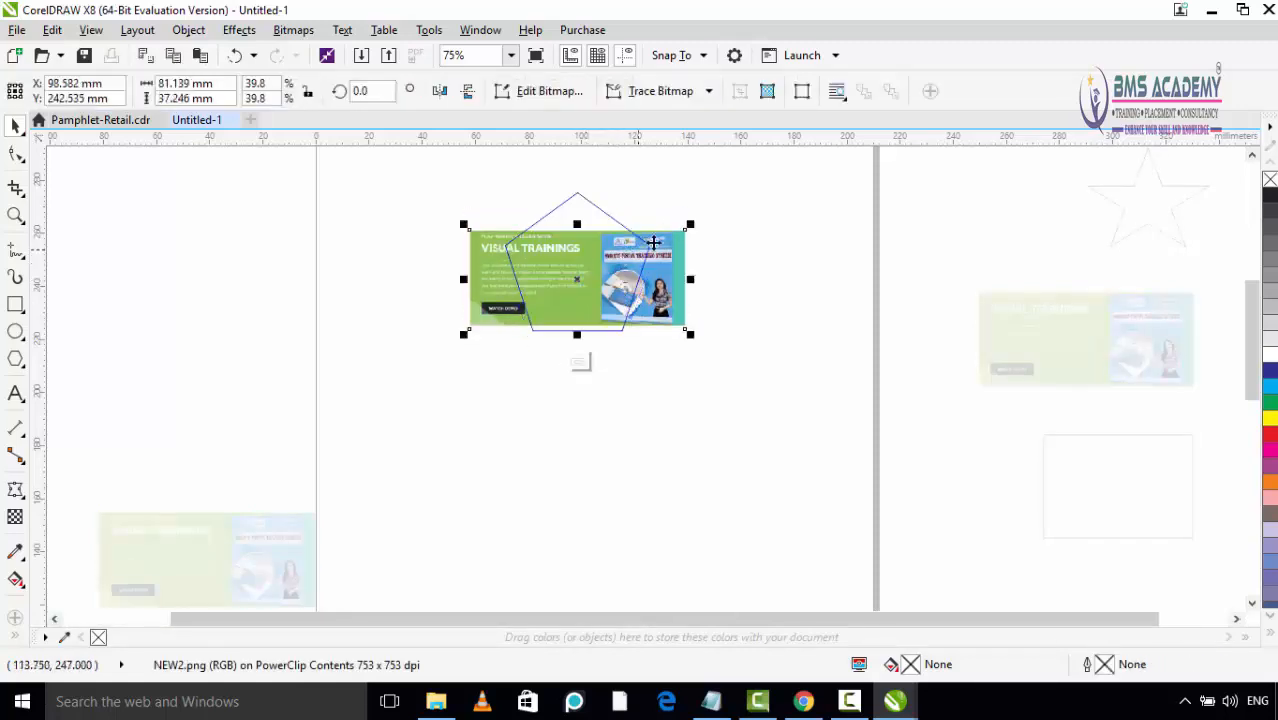
{"action": "left_click_drag", "start_coordinate": [686, 224], "coordinate": [737, 141]}
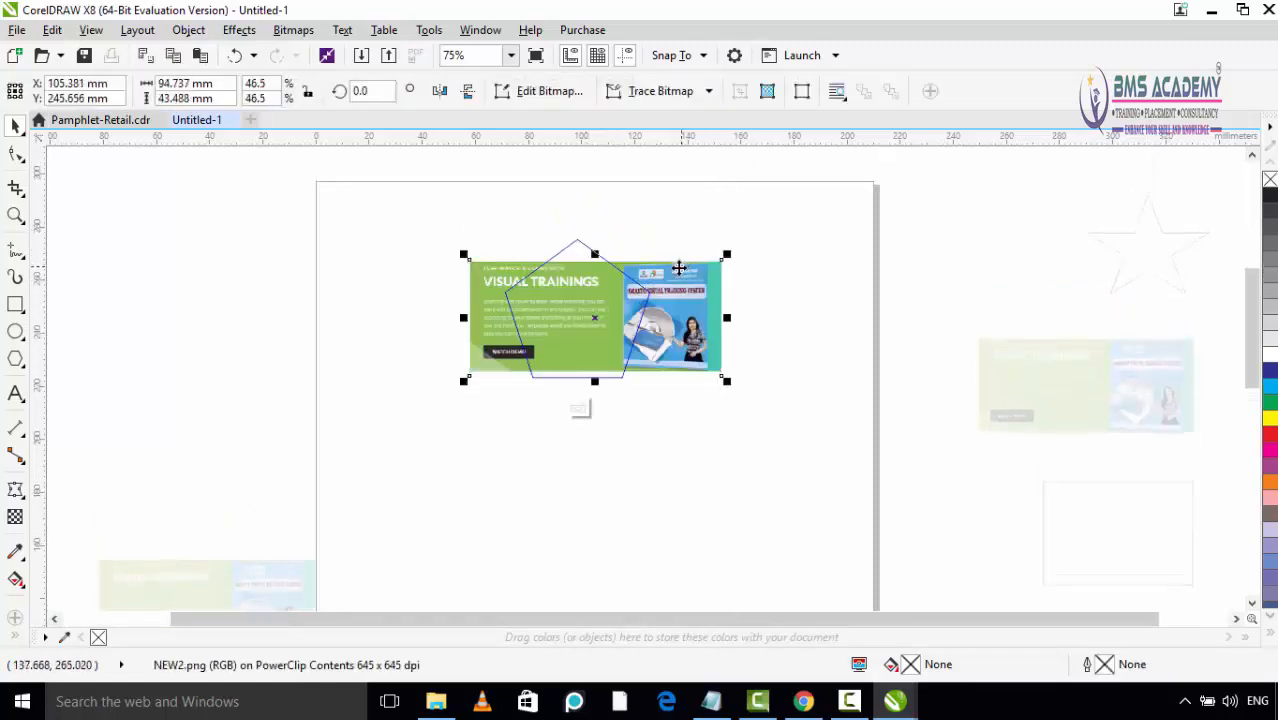
{"action": "left_click_drag", "start_coordinate": [653, 292], "coordinate": [649, 268]}
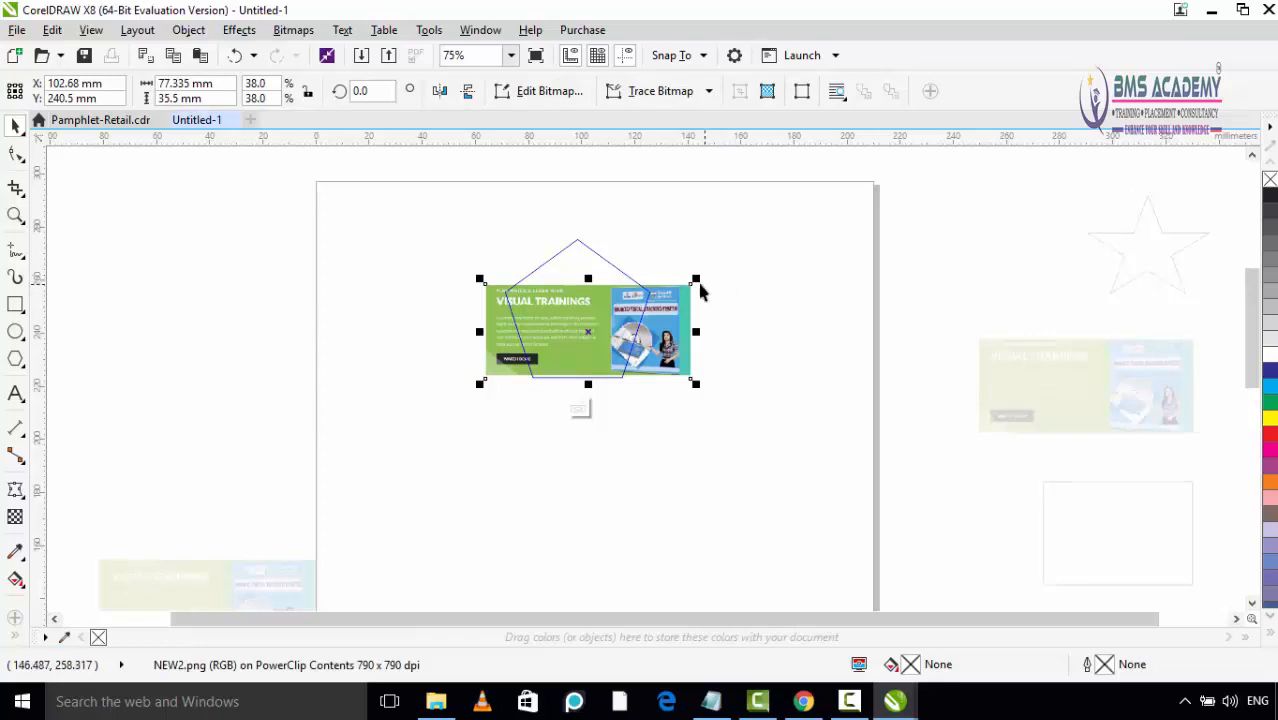
{"action": "left_click_drag", "start_coordinate": [700, 290], "coordinate": [792, 208]}
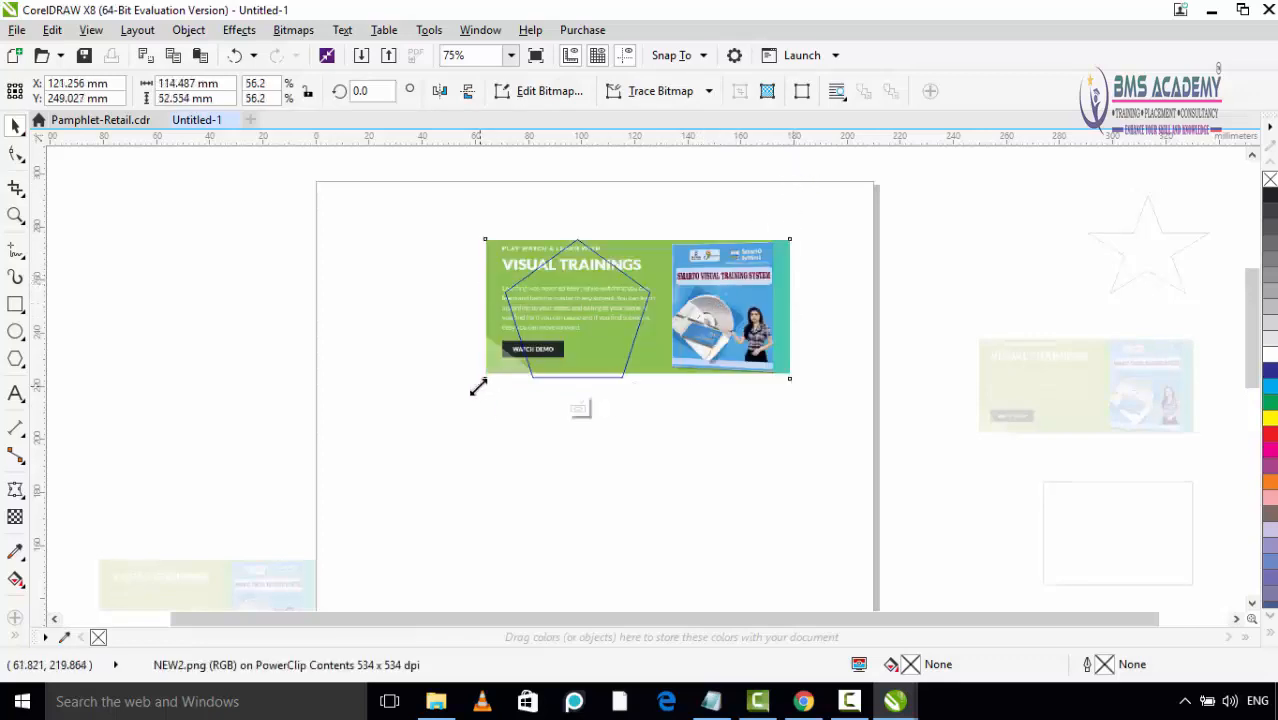
{"action": "left_click_drag", "start_coordinate": [479, 384], "coordinate": [436, 420]}
{"action": "left_click_drag", "start_coordinate": [687, 343], "coordinate": [730, 372]}
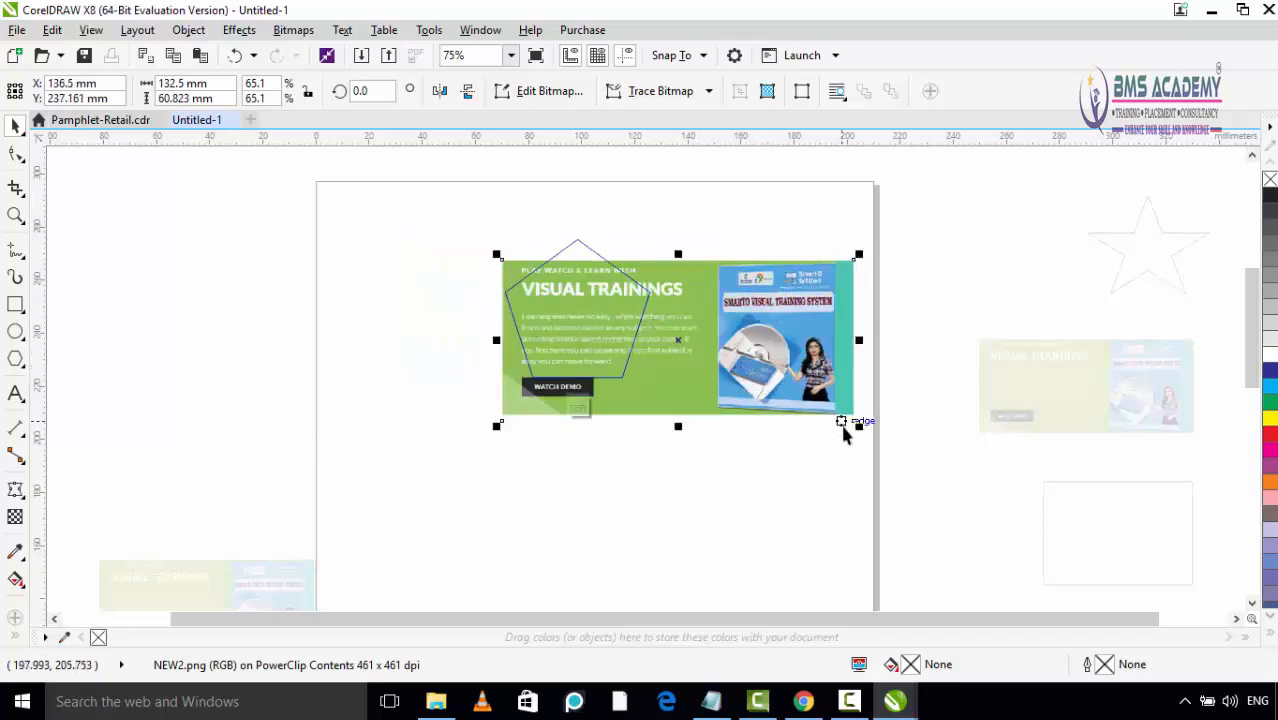
{"action": "left_click_drag", "start_coordinate": [858, 421], "coordinate": [743, 390]}
{"action": "left_click_drag", "start_coordinate": [508, 275], "coordinate": [492, 255]}
{"action": "left_click", "coordinate": [866, 258]}
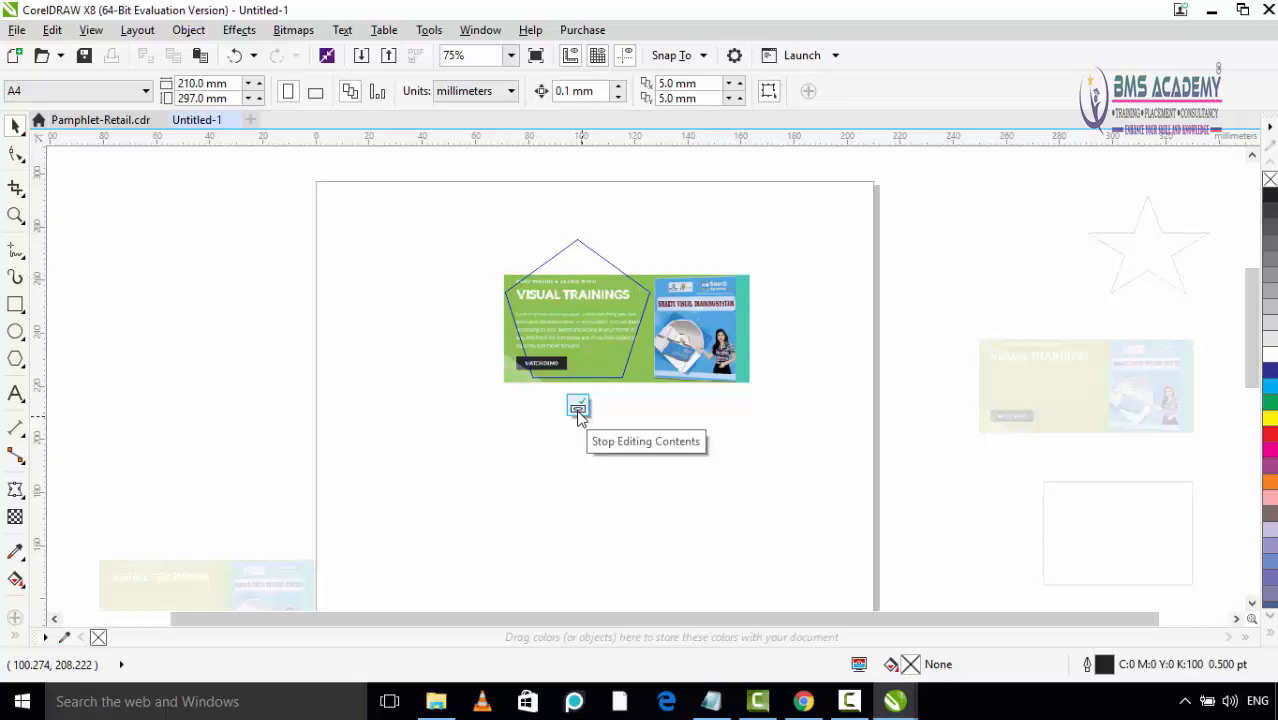
{"action": "left_click", "coordinate": [590, 348]}
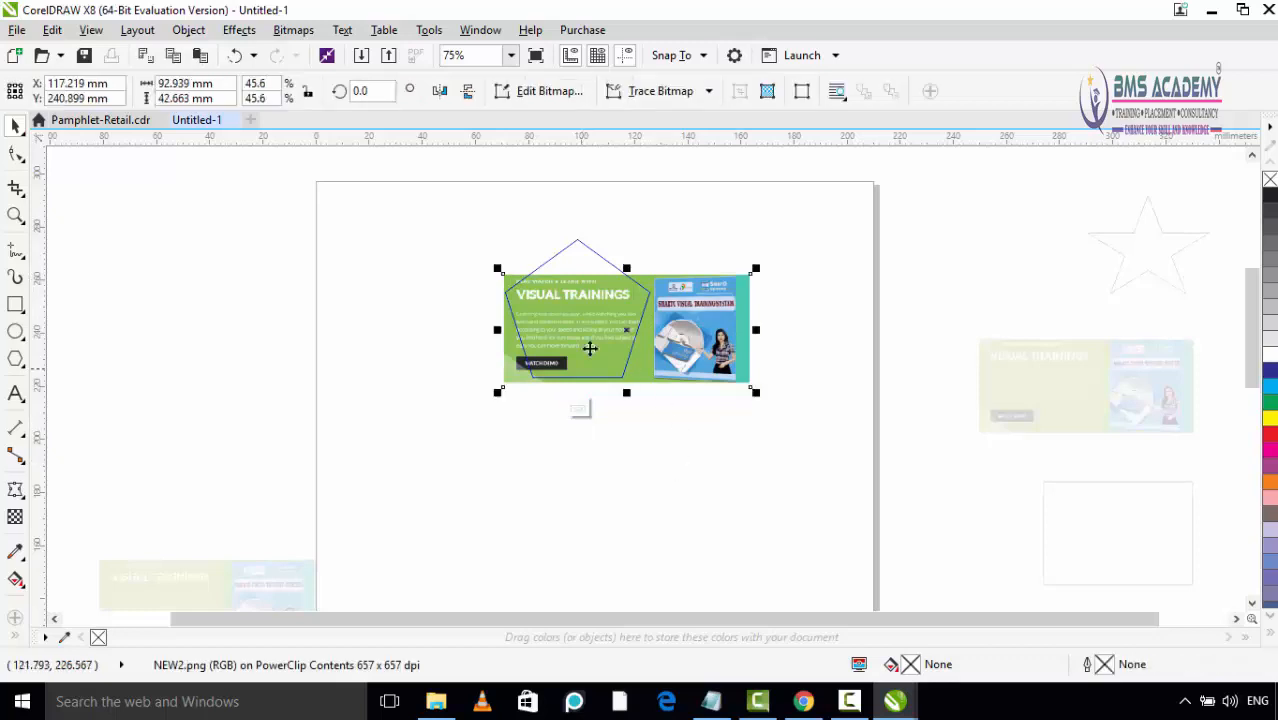
{"action": "left_click", "coordinate": [757, 511]}
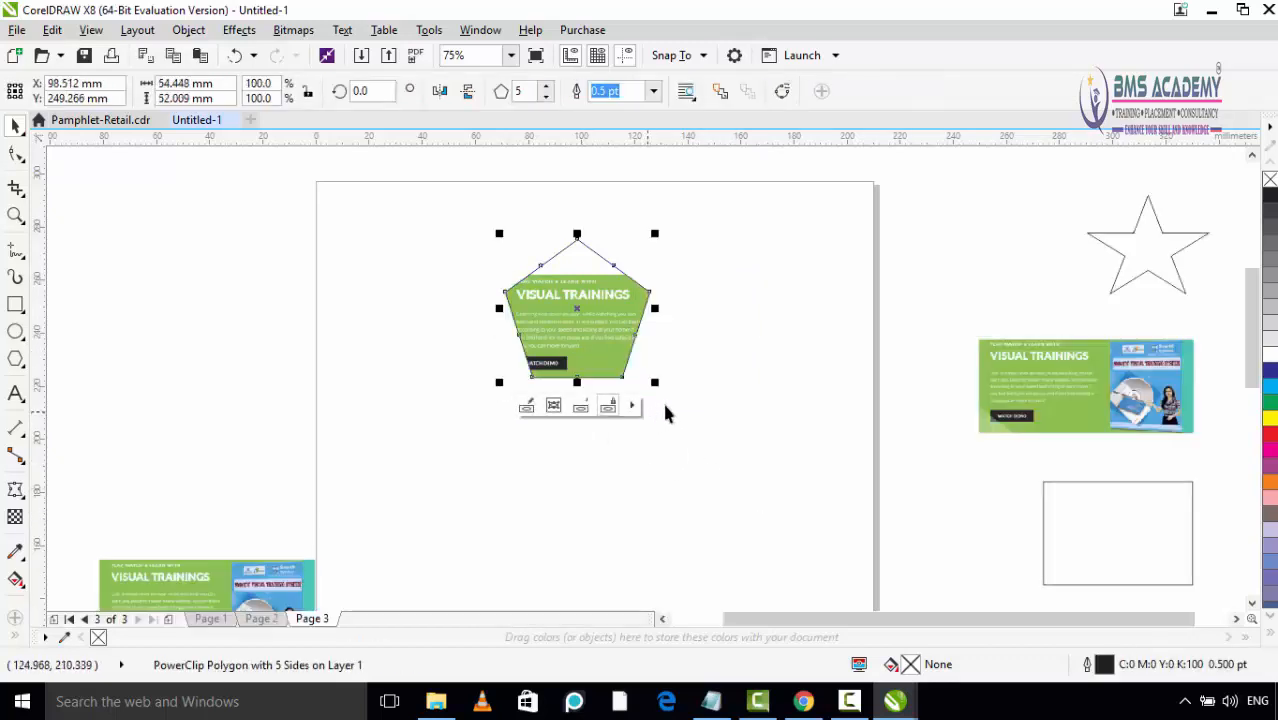
{"action": "left_click", "coordinate": [683, 330]}
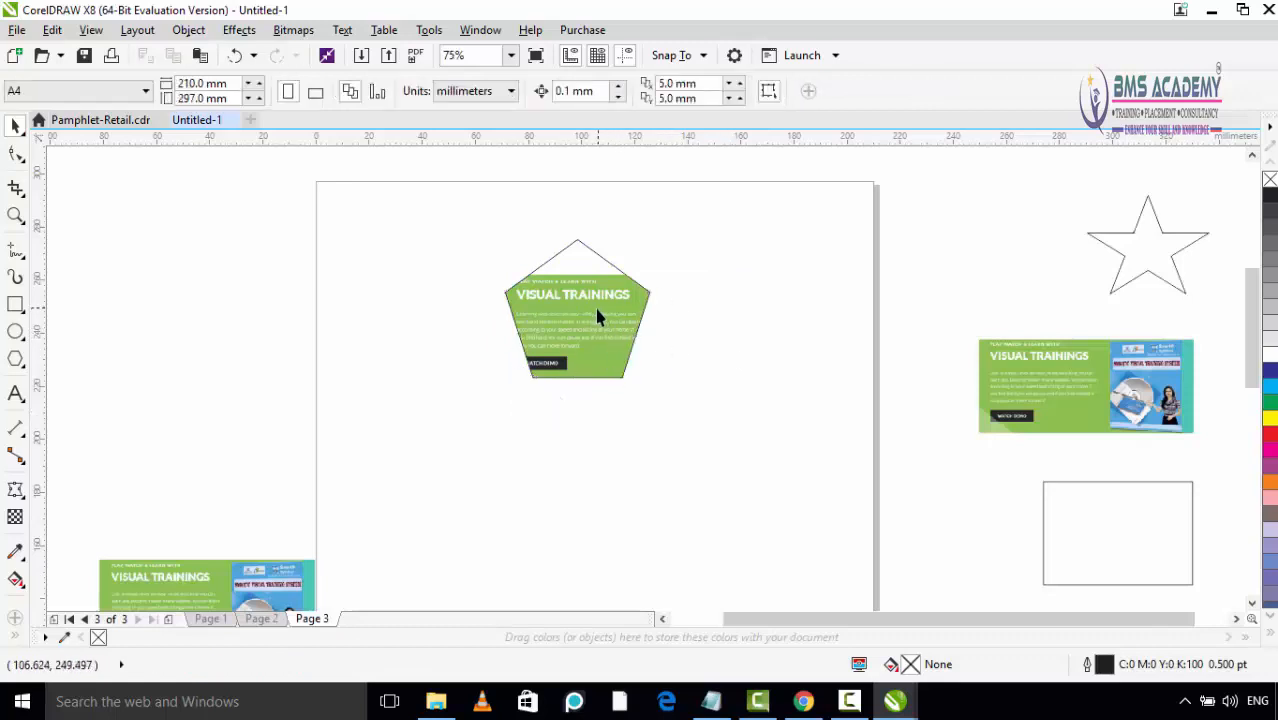
Step: Move the filled pentagon to the page's upper-left area and remove its outline
{"action": "left_click_drag", "start_coordinate": [597, 328], "coordinate": [449, 285]}
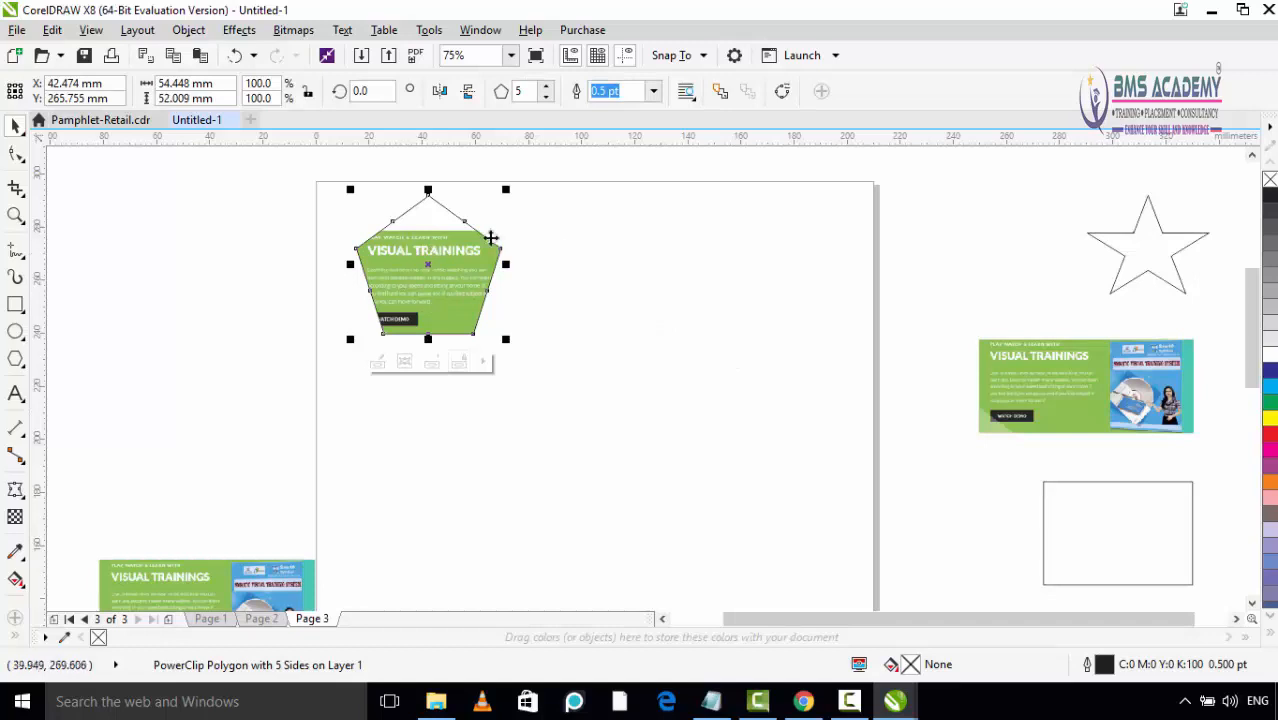
{"action": "right_click", "coordinate": [1270, 181]}
{"action": "left_click", "coordinate": [491, 399]}
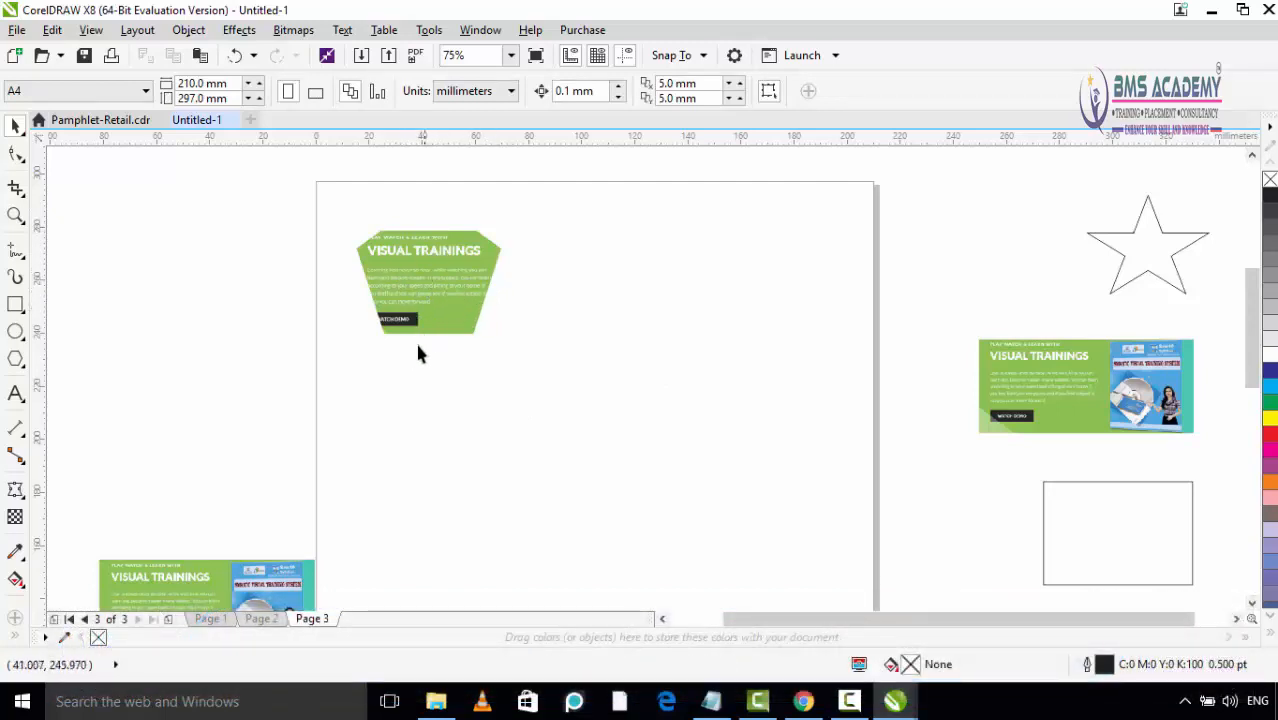
Step: Move the star and the banner beside it onto the page, with the banner below the star
{"action": "left_click_drag", "start_coordinate": [1175, 256], "coordinate": [680, 352]}
{"action": "left_click_drag", "start_coordinate": [1116, 380], "coordinate": [696, 468]}
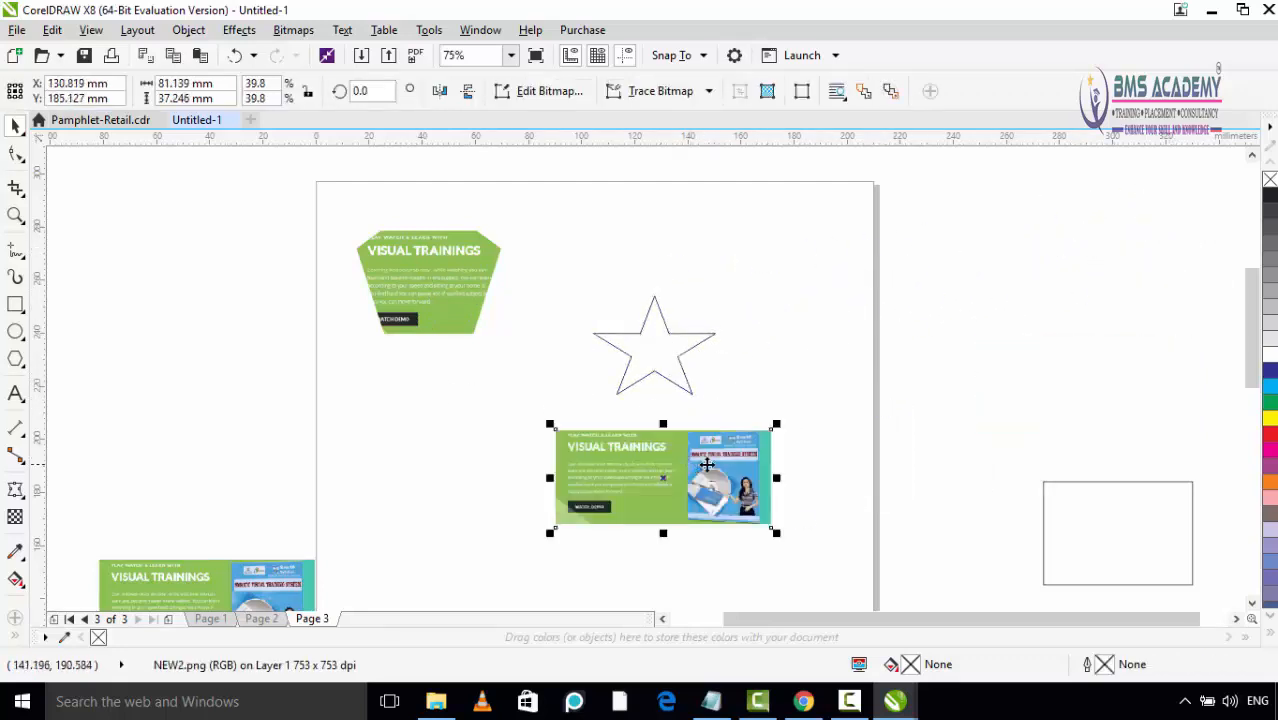
Step: PowerClip the banner below the star inside the star shape
{"action": "left_click", "coordinate": [190, 30]}
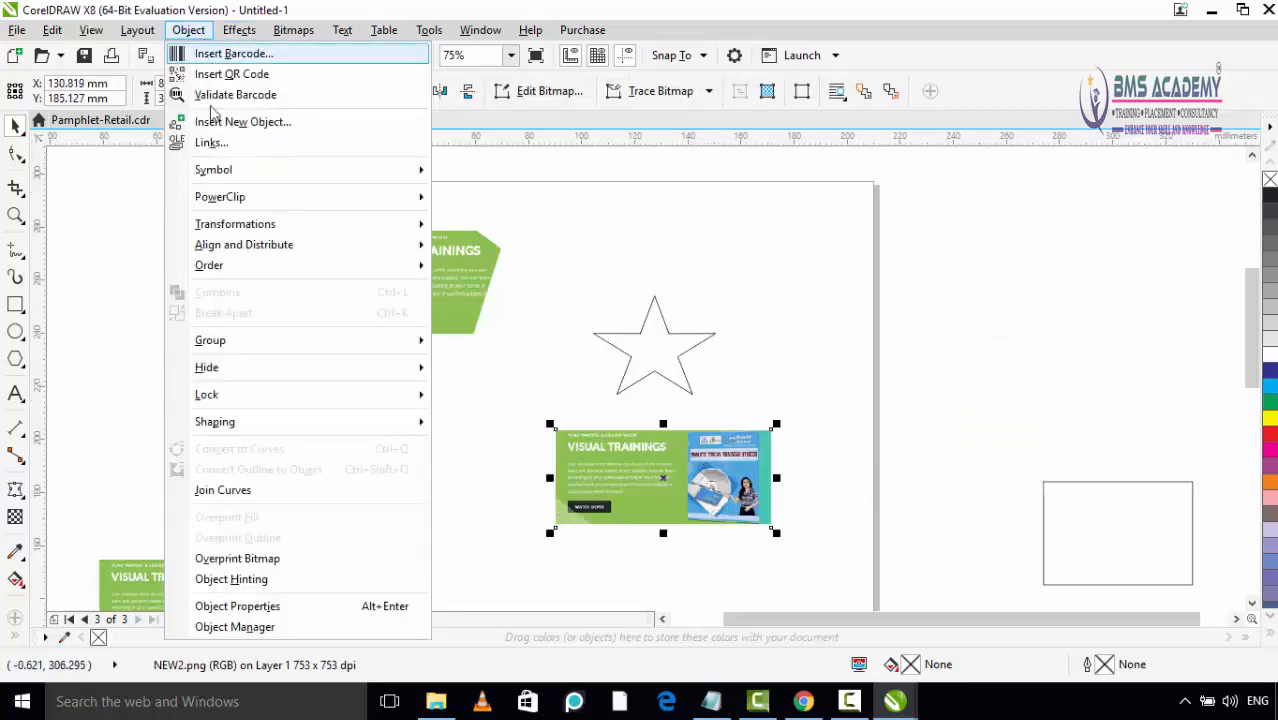
{"action": "mouse_move", "coordinate": [236, 207]}
{"action": "left_click", "coordinate": [485, 200]}
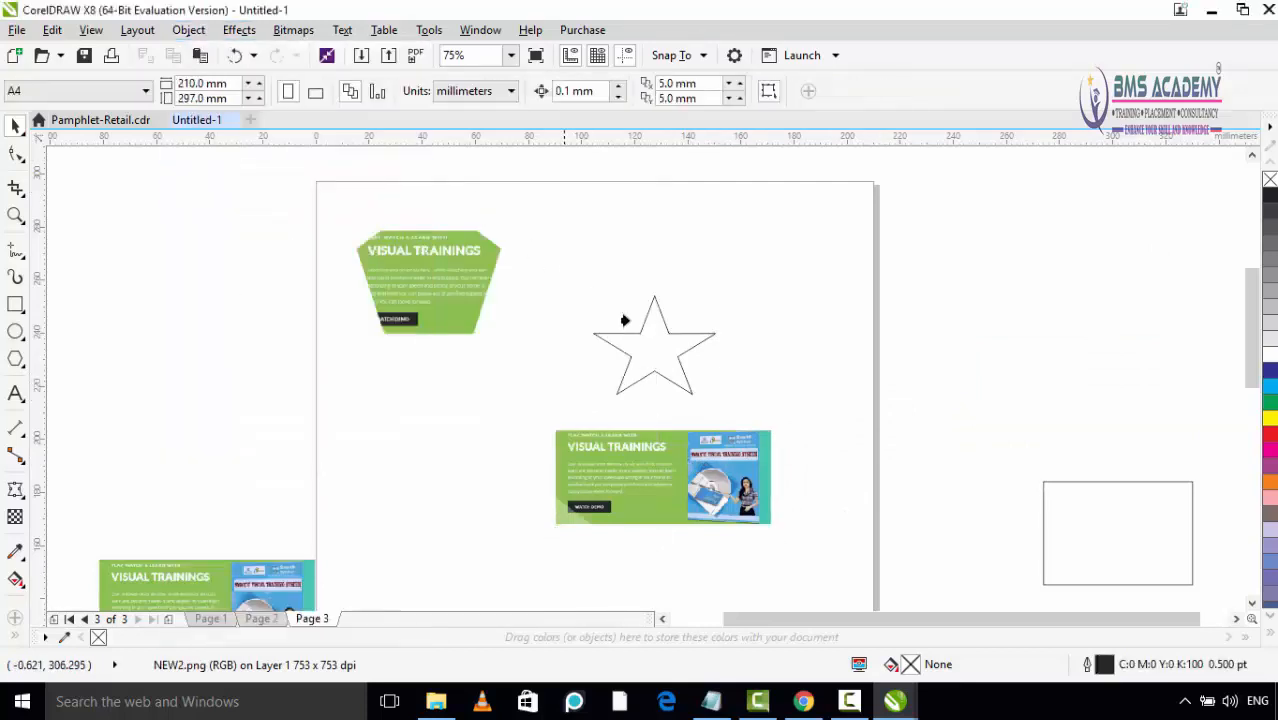
{"action": "left_click", "coordinate": [649, 355]}
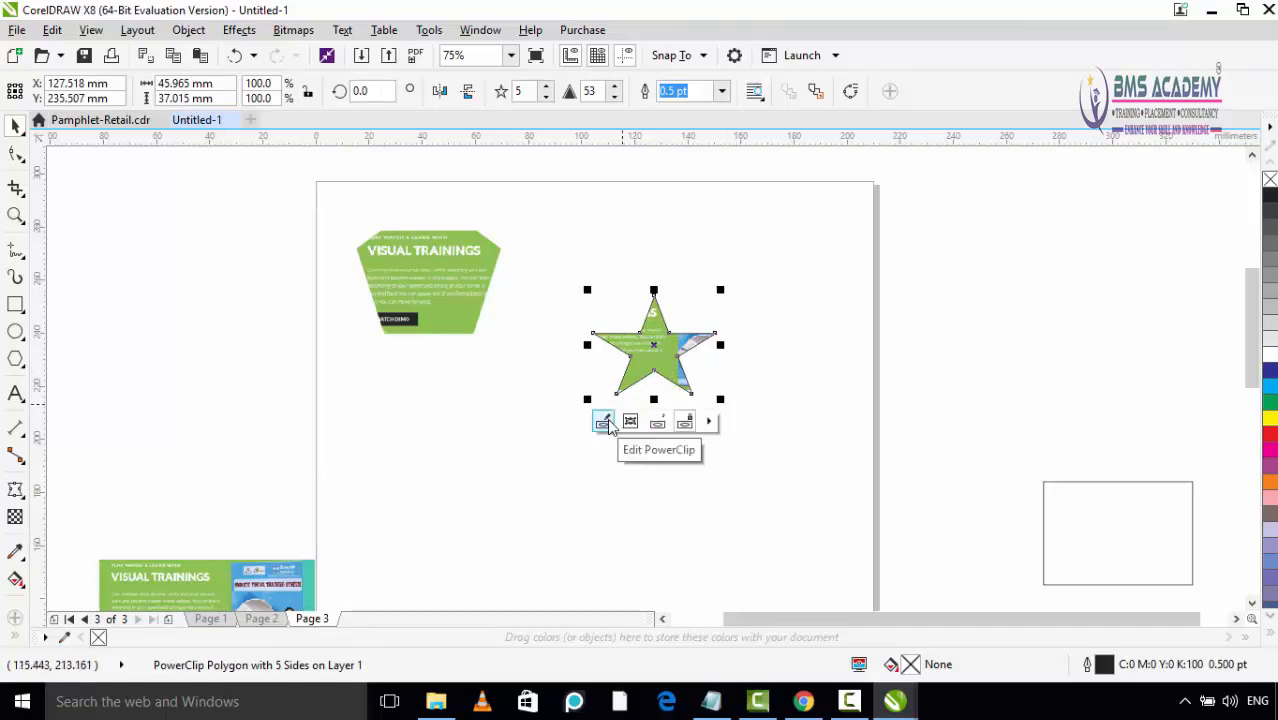
Step: Edit the star's PowerClip contents, scaling the banner to about 96 × 44 mm with the woman's picture inside the star, and finish editing
{"action": "left_click", "coordinate": [605, 423]}
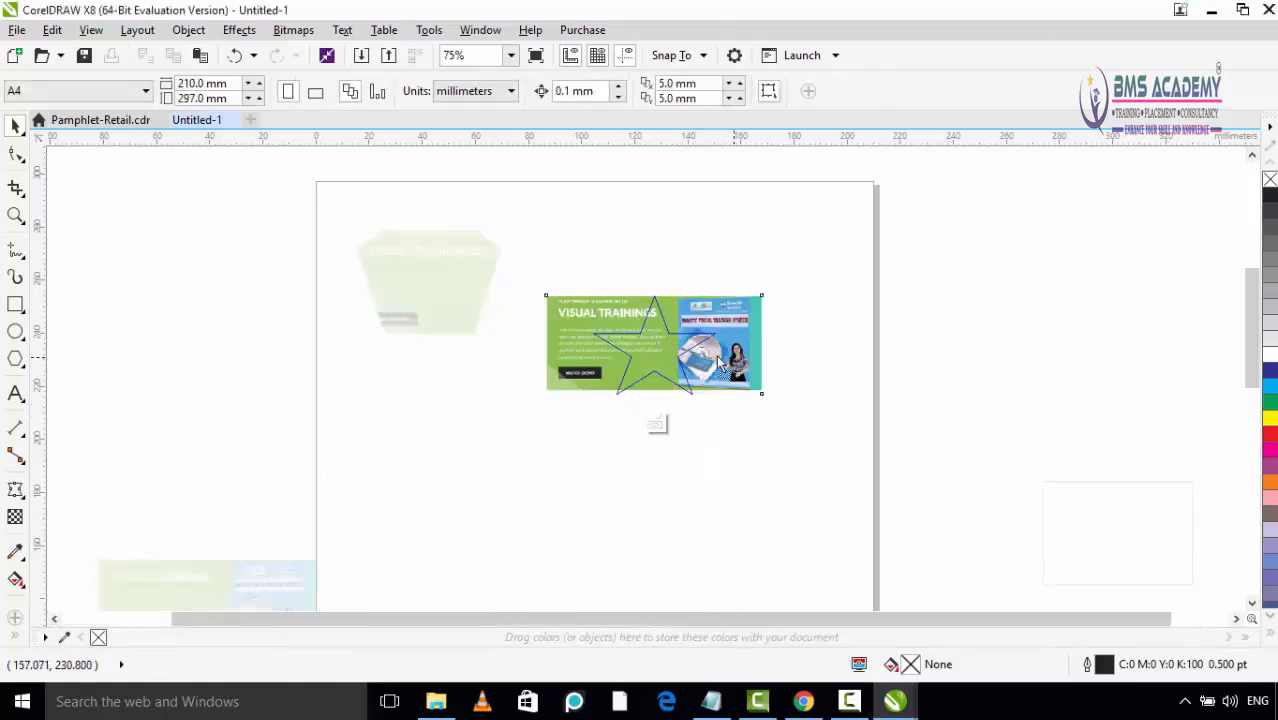
{"action": "left_click_drag", "start_coordinate": [743, 360], "coordinate": [733, 404]}
{"action": "left_click_drag", "start_coordinate": [585, 365], "coordinate": [545, 362]}
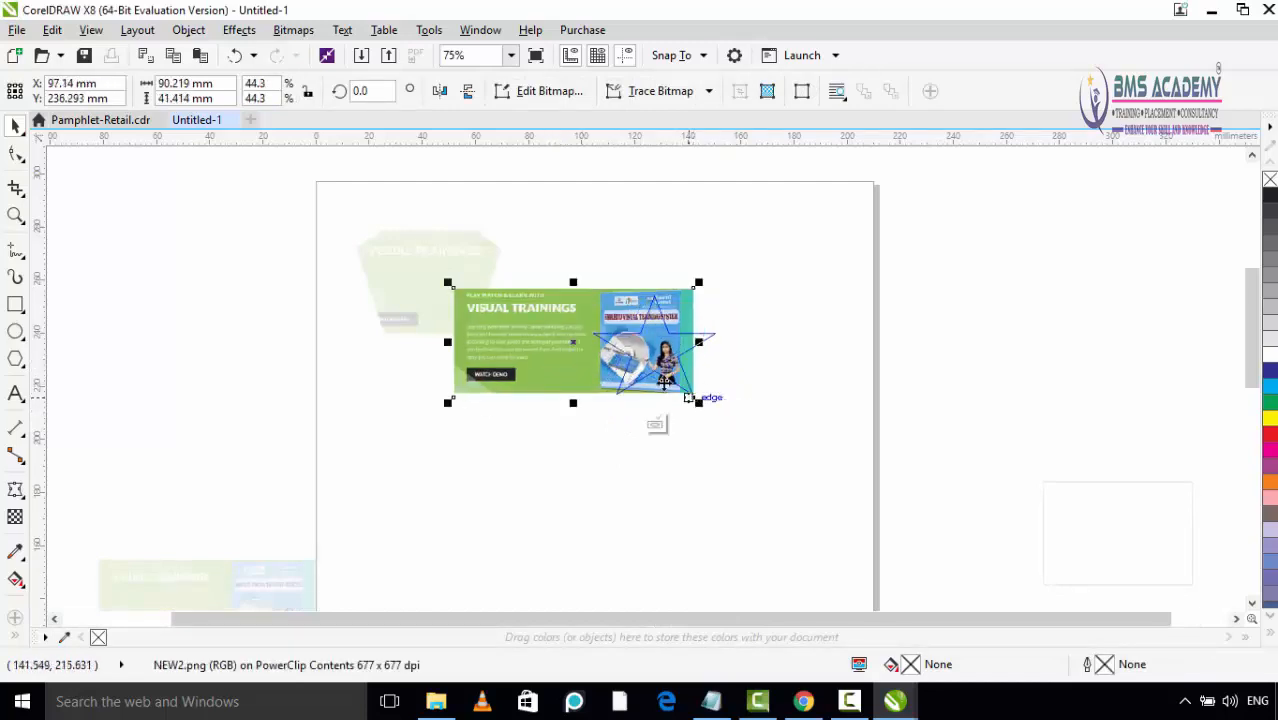
{"action": "left_click_drag", "start_coordinate": [650, 355], "coordinate": [646, 341]}
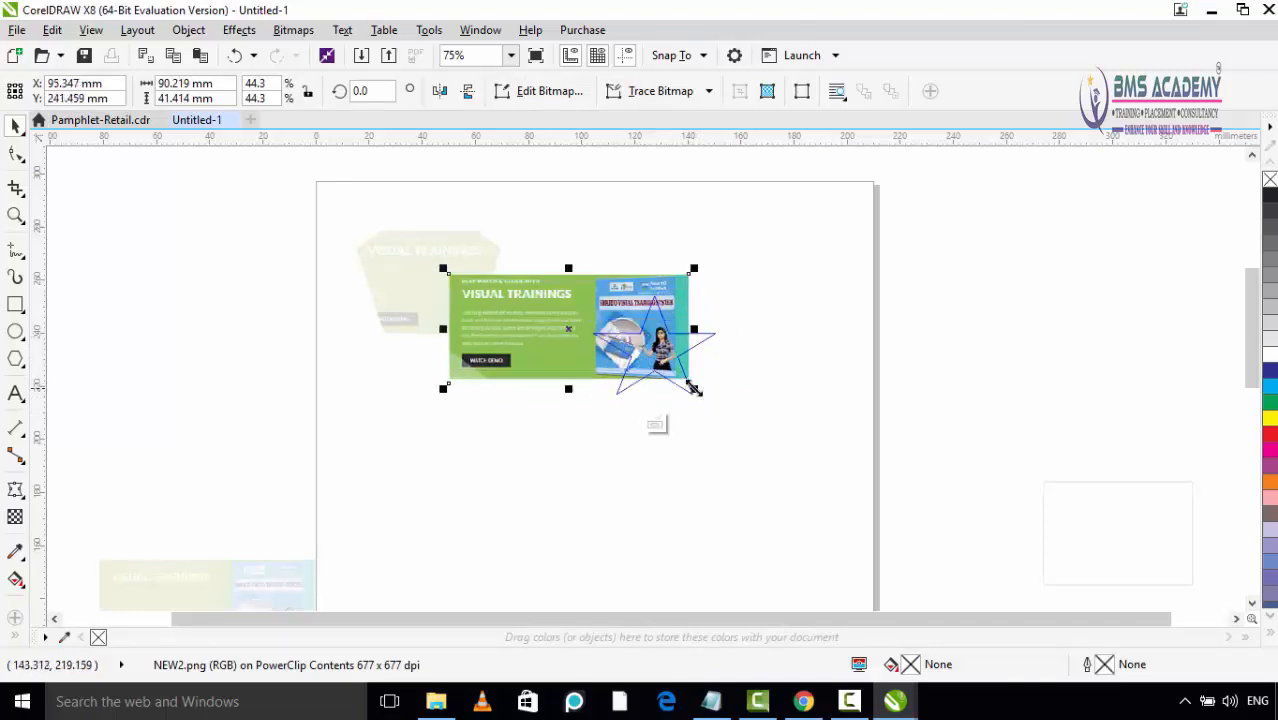
{"action": "left_click_drag", "start_coordinate": [694, 389], "coordinate": [705, 398]}
{"action": "left_click_drag", "start_coordinate": [553, 340], "coordinate": [554, 346]}
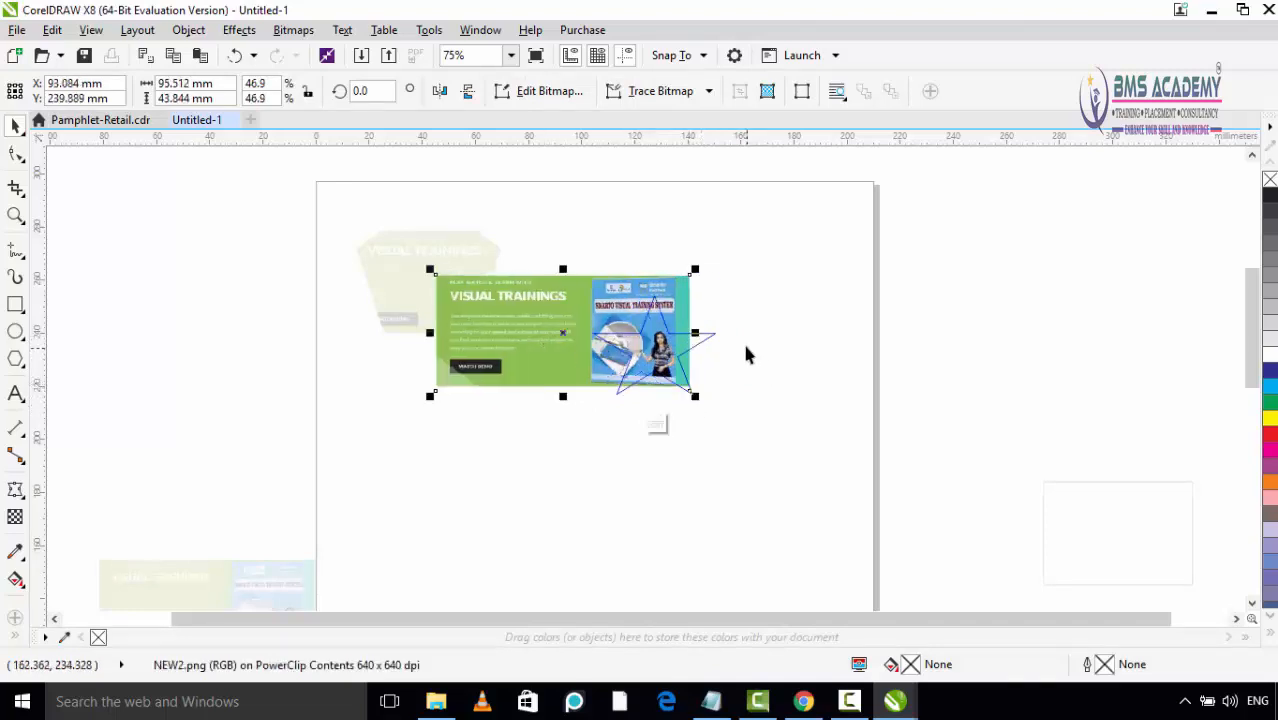
{"action": "left_click", "coordinate": [655, 424]}
{"action": "left_click", "coordinate": [756, 434]}
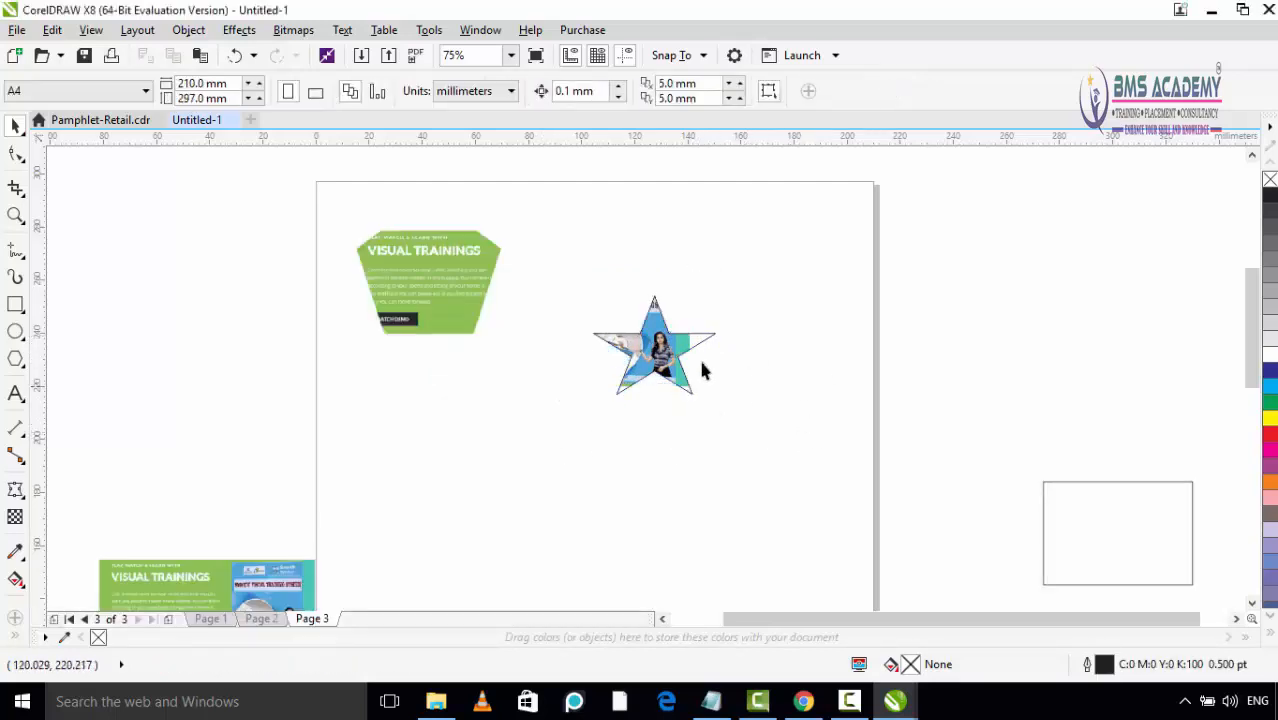
{"action": "scroll", "coordinate": [676, 388], "scroll_direction": "up", "scroll_amount": 2}
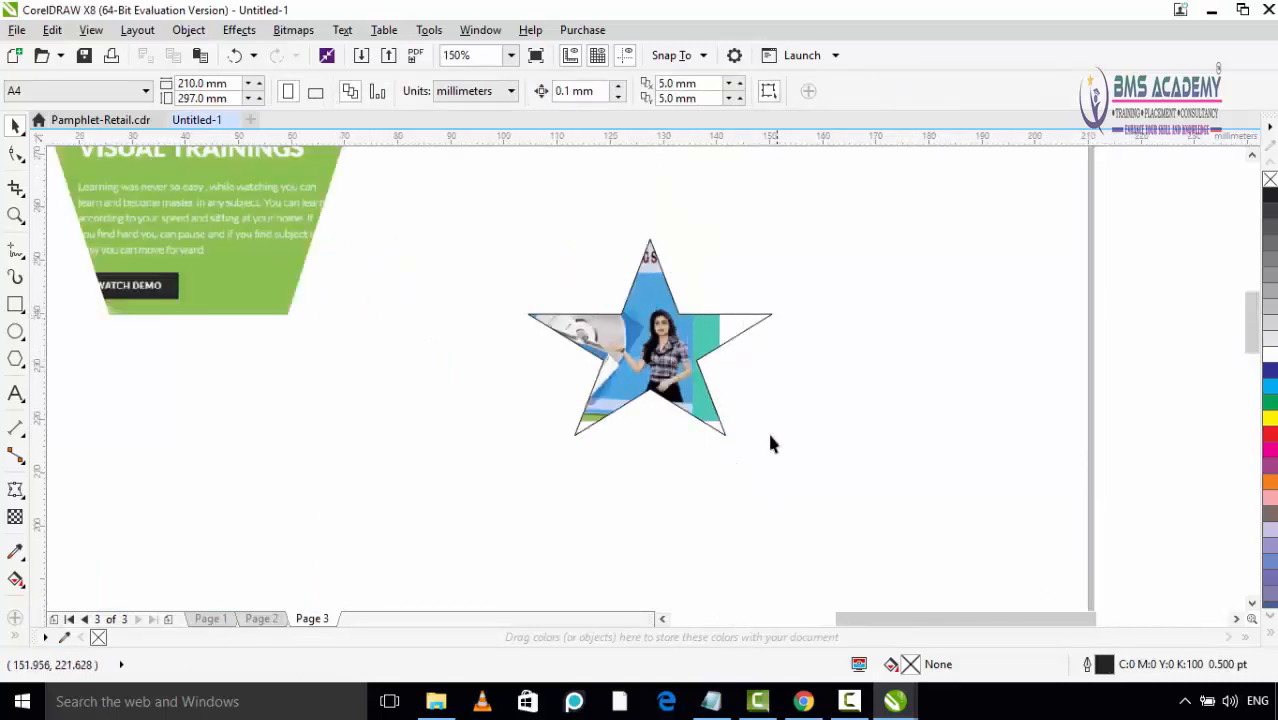
Step: Remove the outline from the star that holds the clipped banner
{"action": "left_click", "coordinate": [693, 338]}
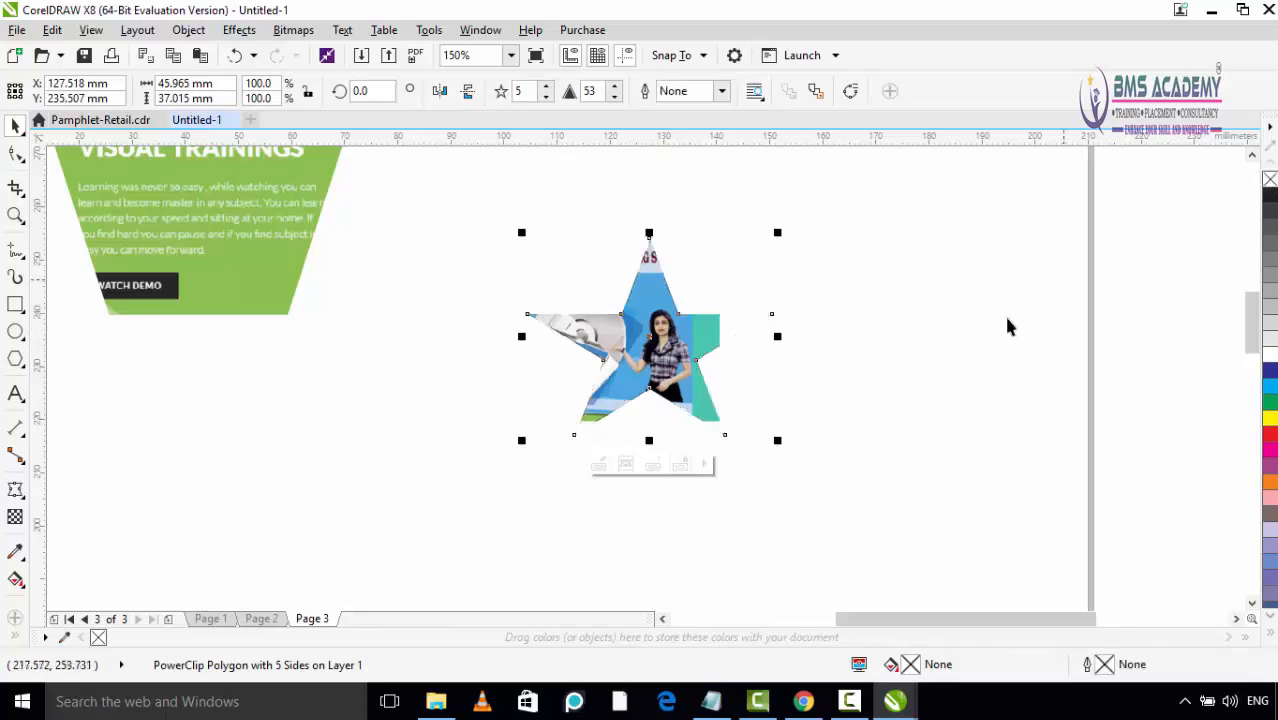
{"action": "left_click", "coordinate": [876, 345]}
Step: Move the empty rectangle from outside the page onto the page, below the star
{"action": "scroll", "coordinate": [812, 383], "scroll_direction": "down", "scroll_amount": 1}
{"action": "scroll", "coordinate": [749, 393], "scroll_direction": "up", "scroll_amount": 1}
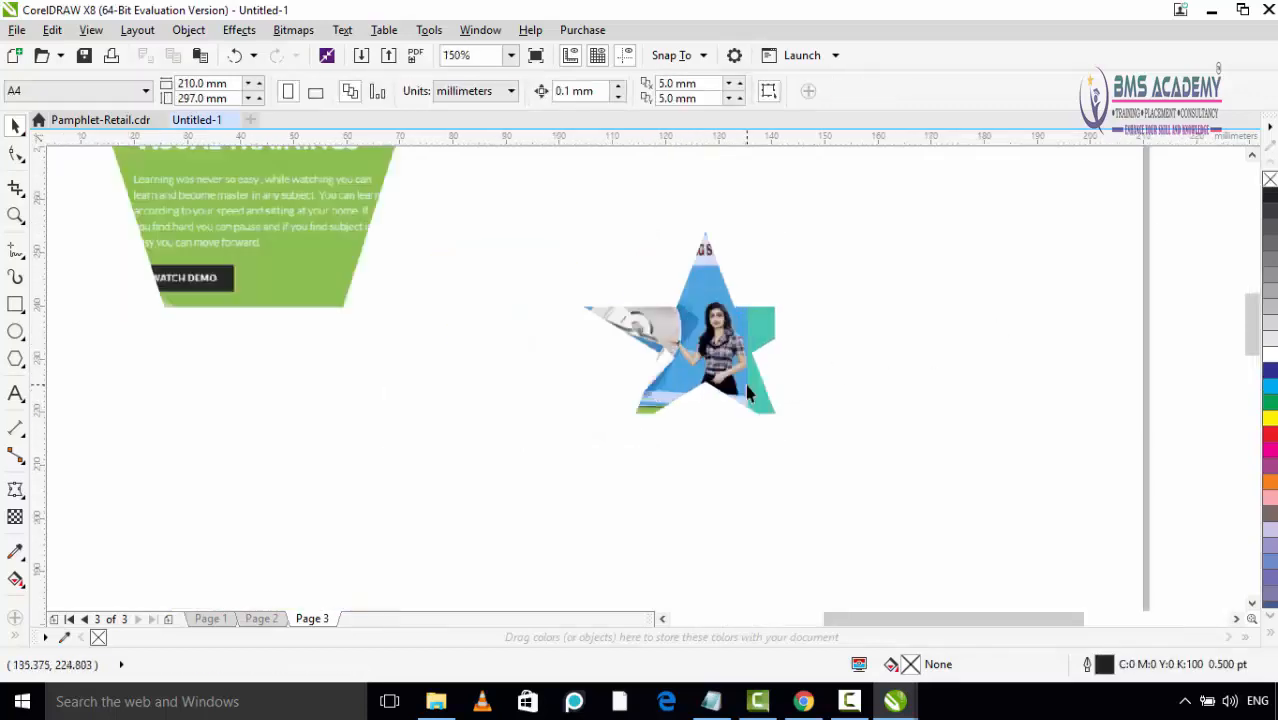
{"action": "scroll", "coordinate": [749, 393], "scroll_direction": "down", "scroll_amount": 1}
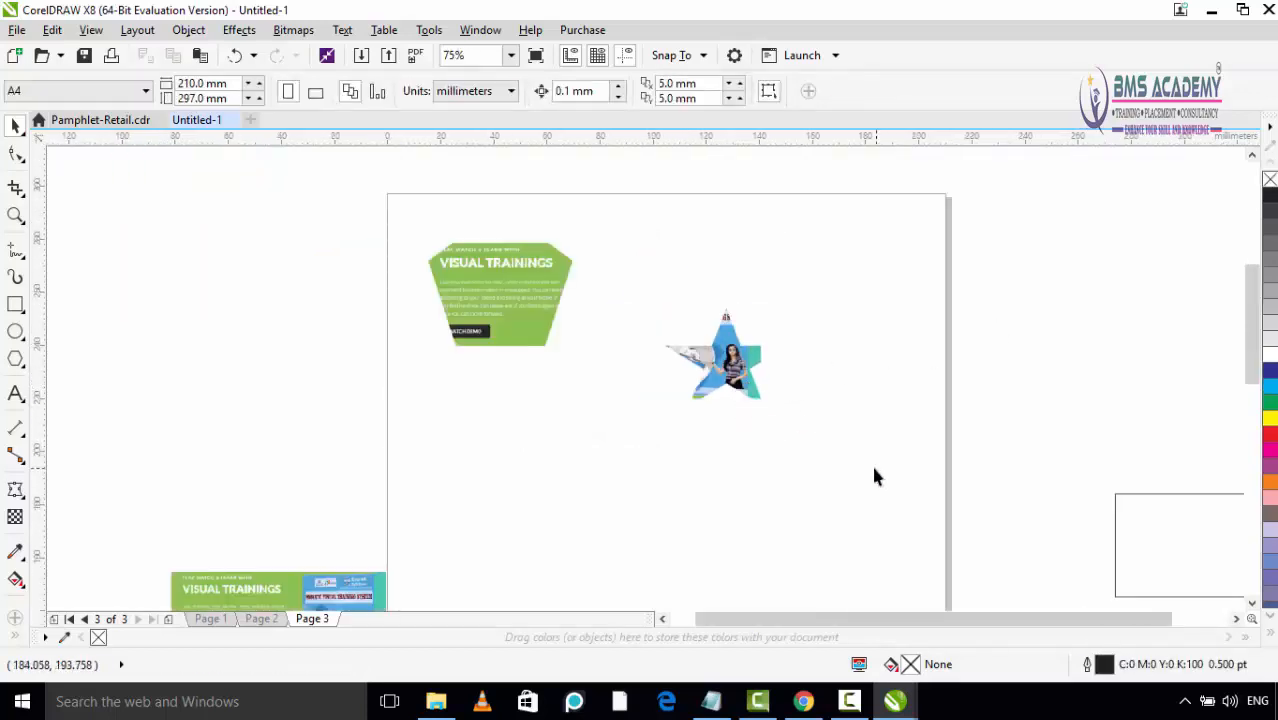
{"action": "left_click", "coordinate": [1152, 553]}
{"action": "left_click_drag", "start_coordinate": [1155, 545], "coordinate": [665, 557]}
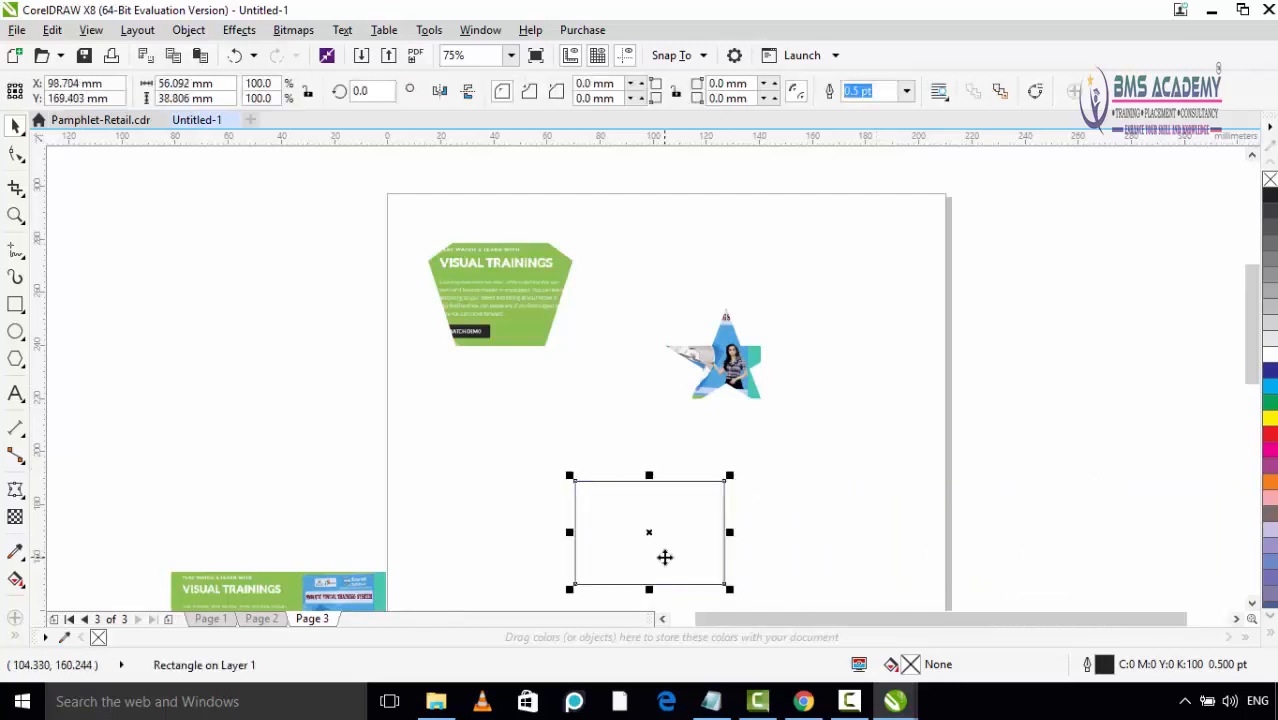
Step: PowerClip the remaining Visual Trainings banner inside the rectangle below the star, and deselect it
{"action": "left_click", "coordinate": [341, 590]}
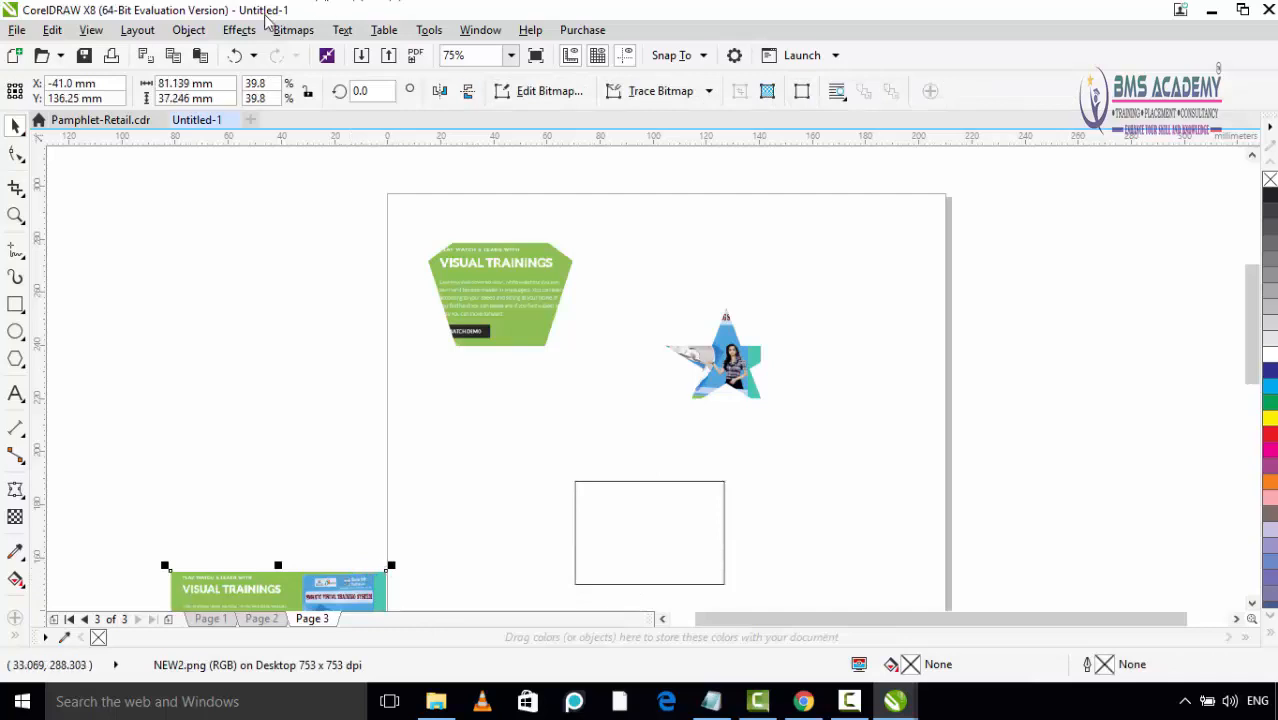
{"action": "left_click", "coordinate": [205, 31]}
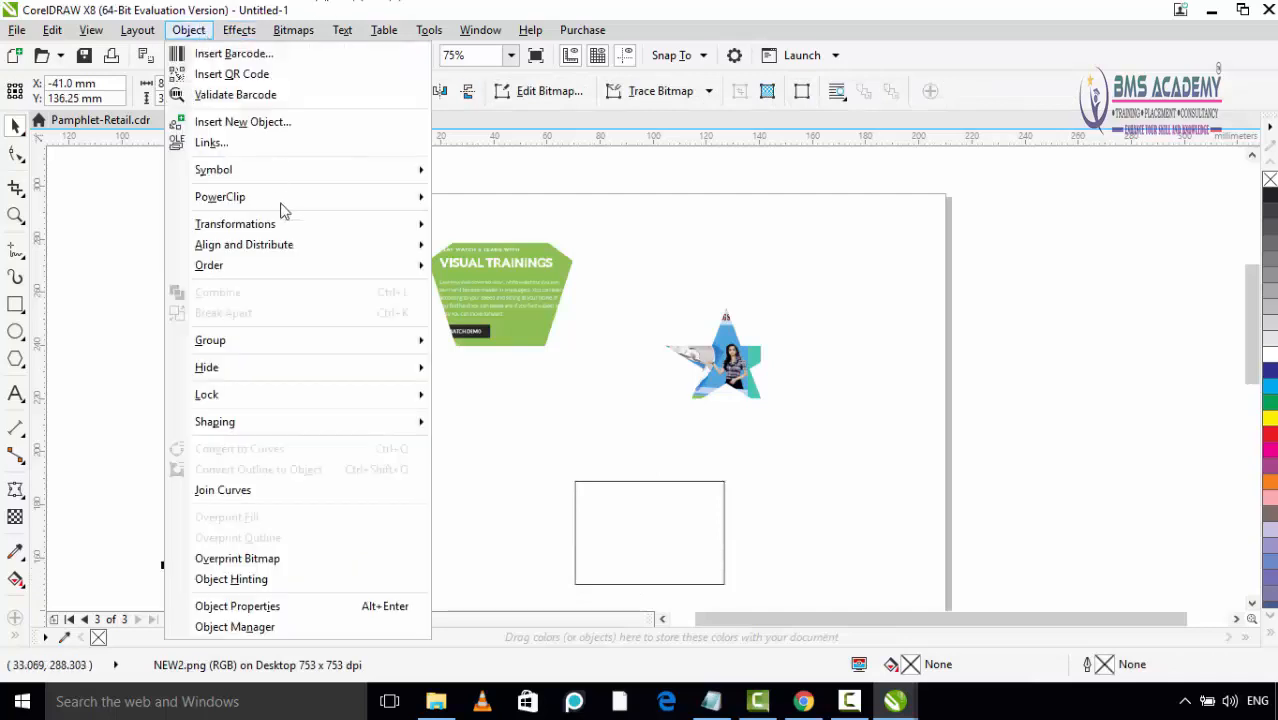
{"action": "mouse_move", "coordinate": [282, 199]}
{"action": "left_click", "coordinate": [490, 200]}
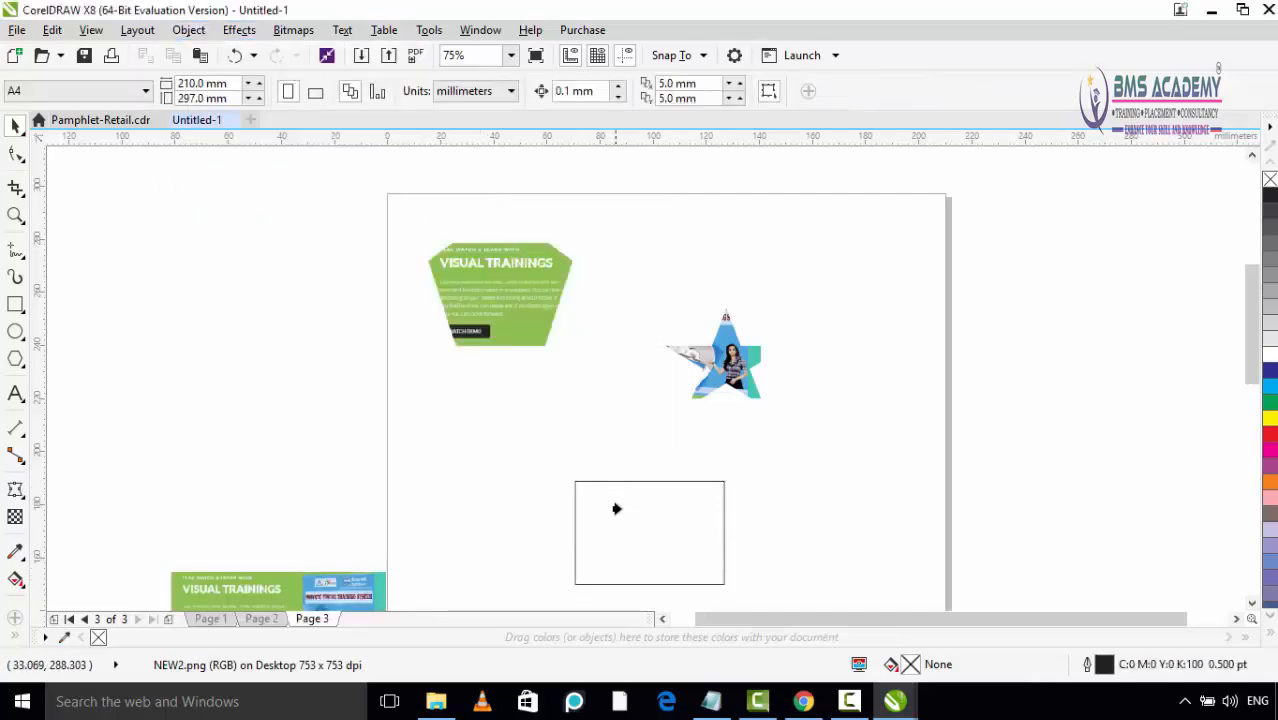
{"action": "left_click", "coordinate": [616, 508]}
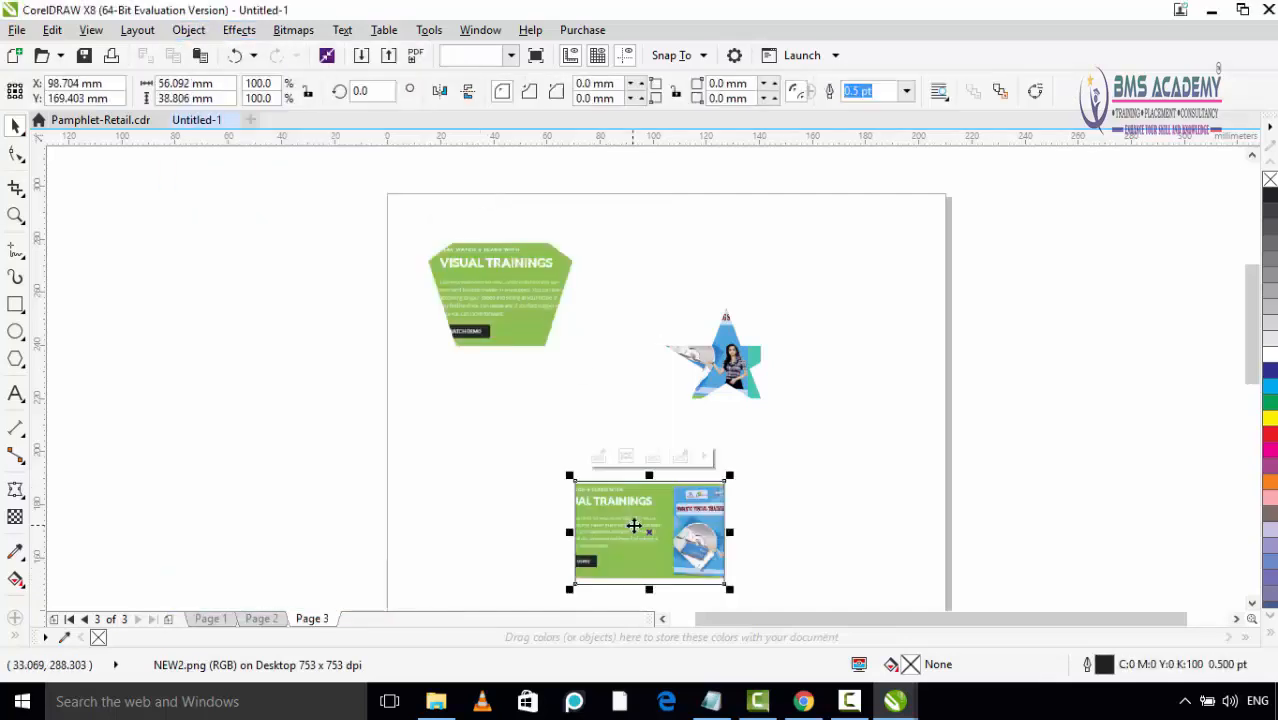
{"action": "left_click", "coordinate": [818, 524]}
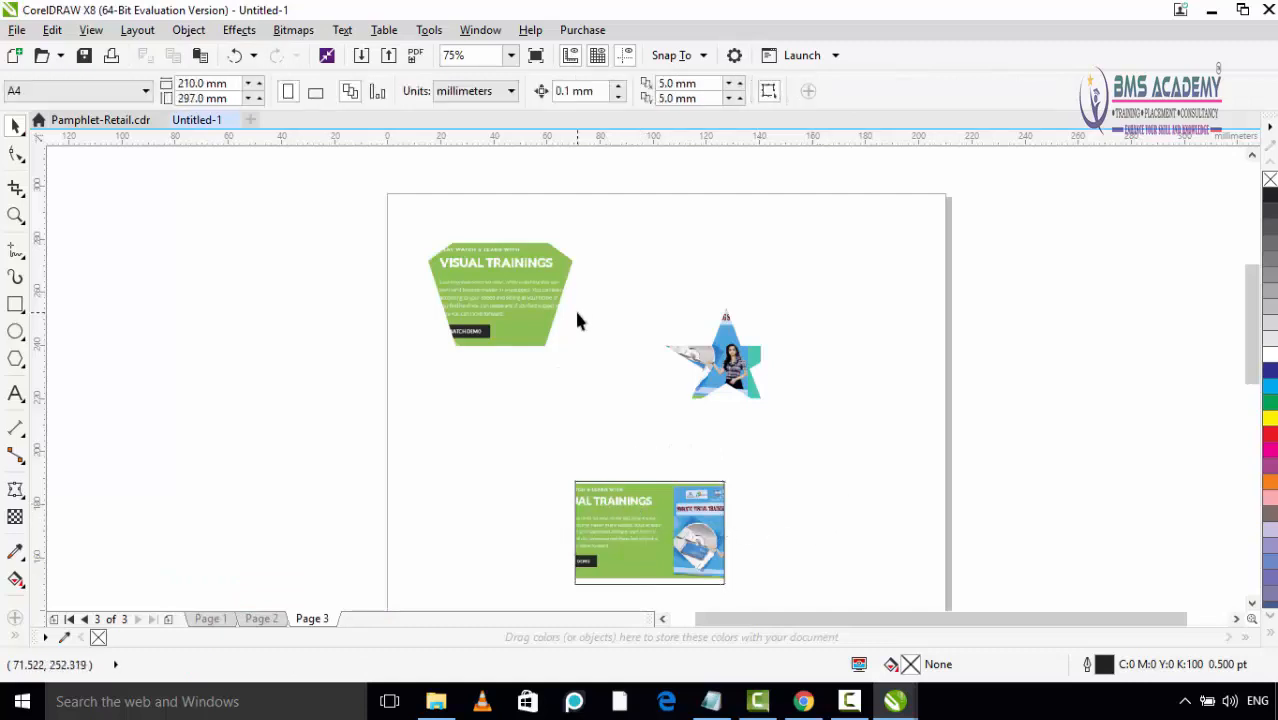